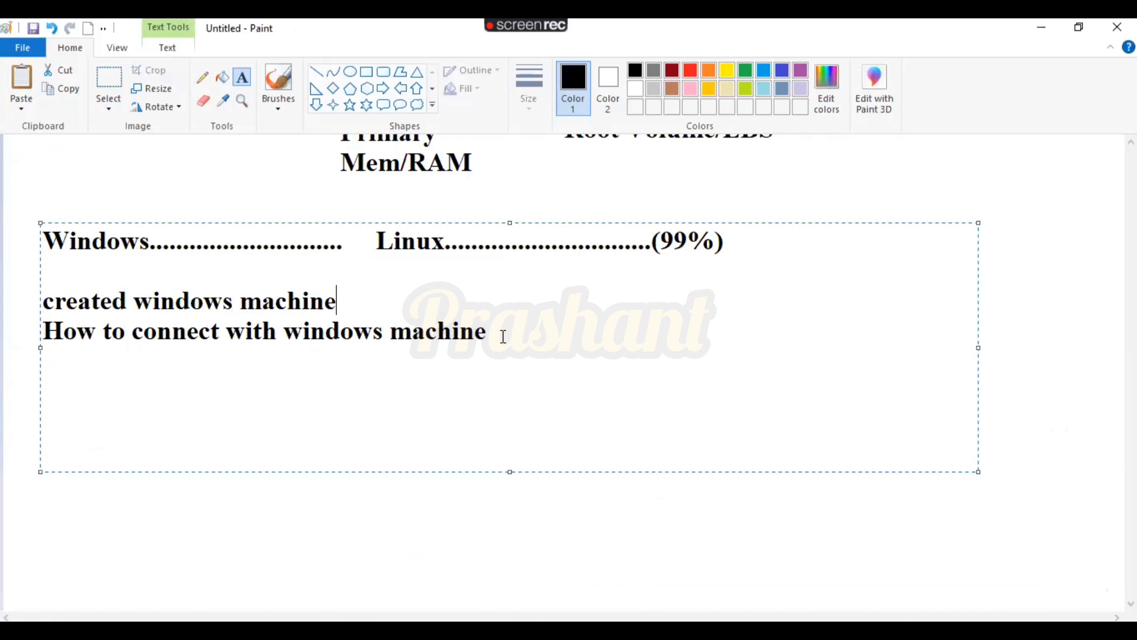
Below the line "How to connect with windows machine", add an indented list item reading "1. .pem".
click(503, 336)
key(Return)
text(1. pem)
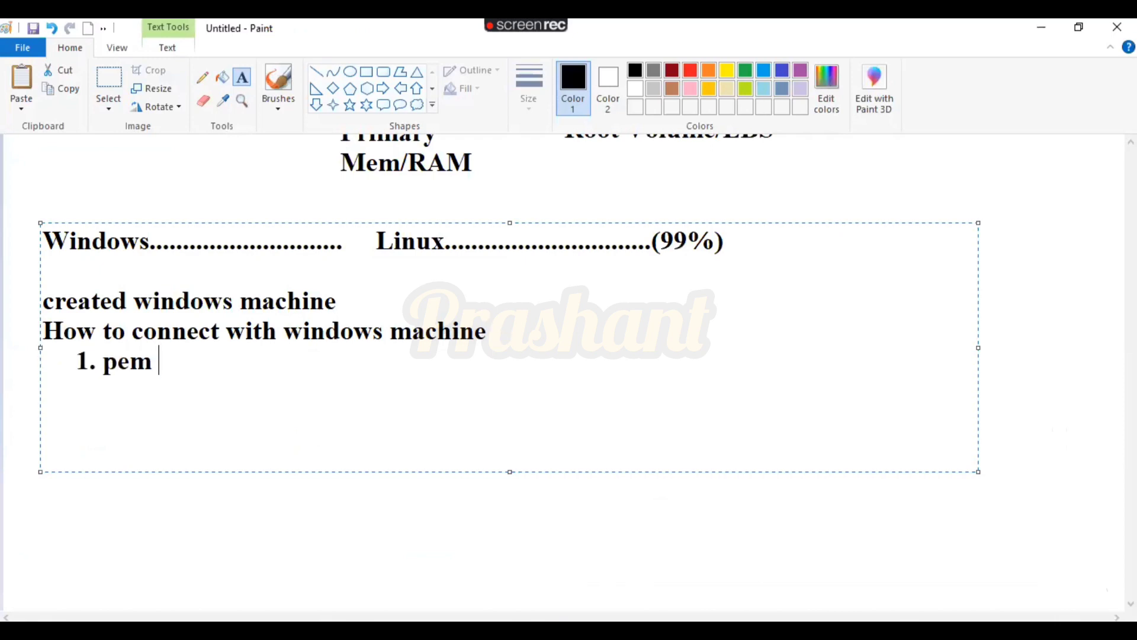
key(Left)
key(Left)
key(Left)
text(.pem)
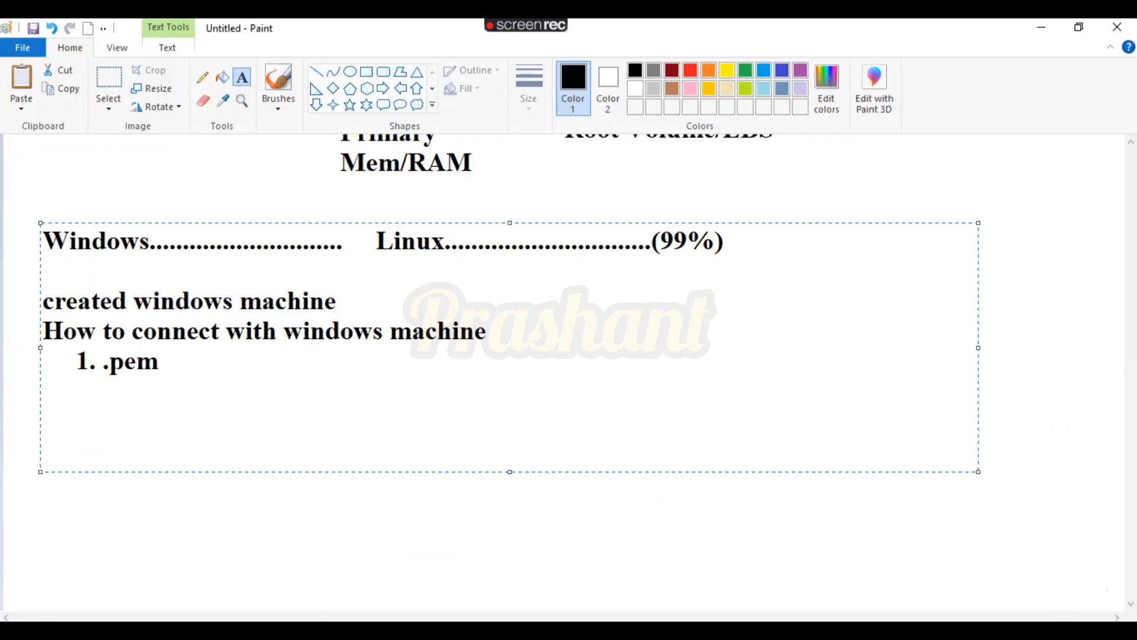
Extend the first list item with " file (Private Key).....Login with m".
text( file ())
key(Left)
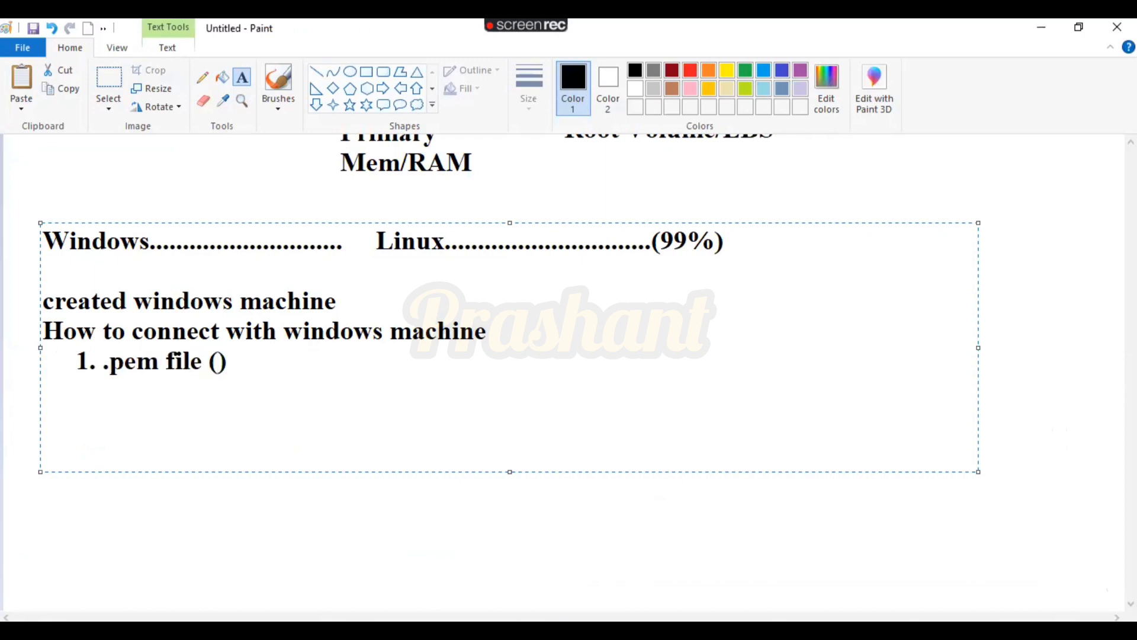
text(Private Ke)
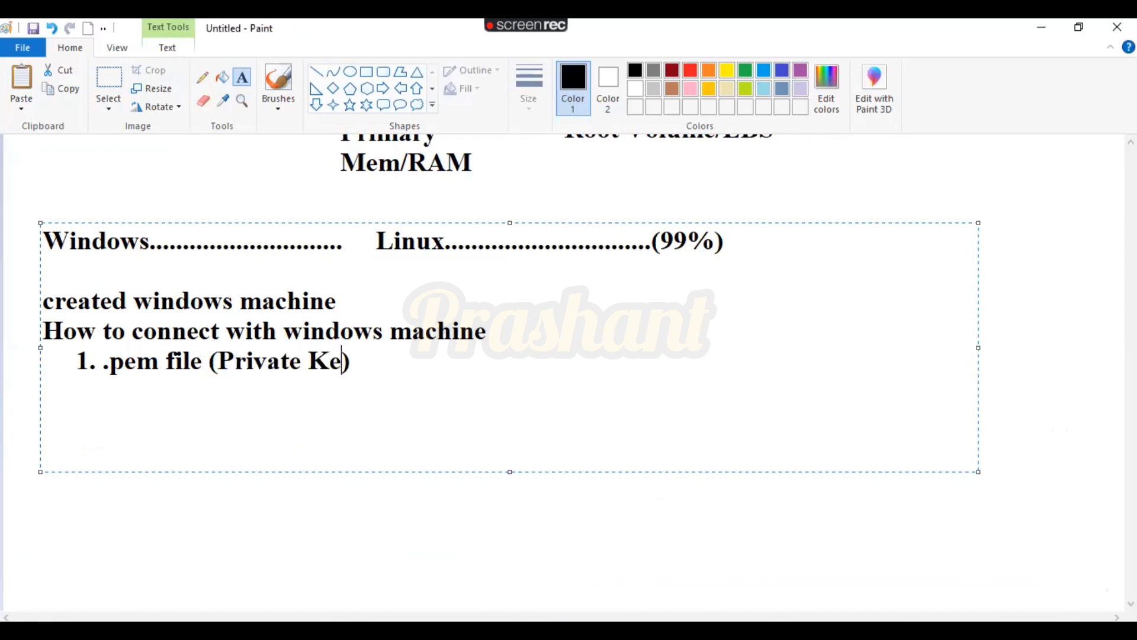
text(t)
key(BackSpace)
text(y)
key(Right)
text(.....Login)
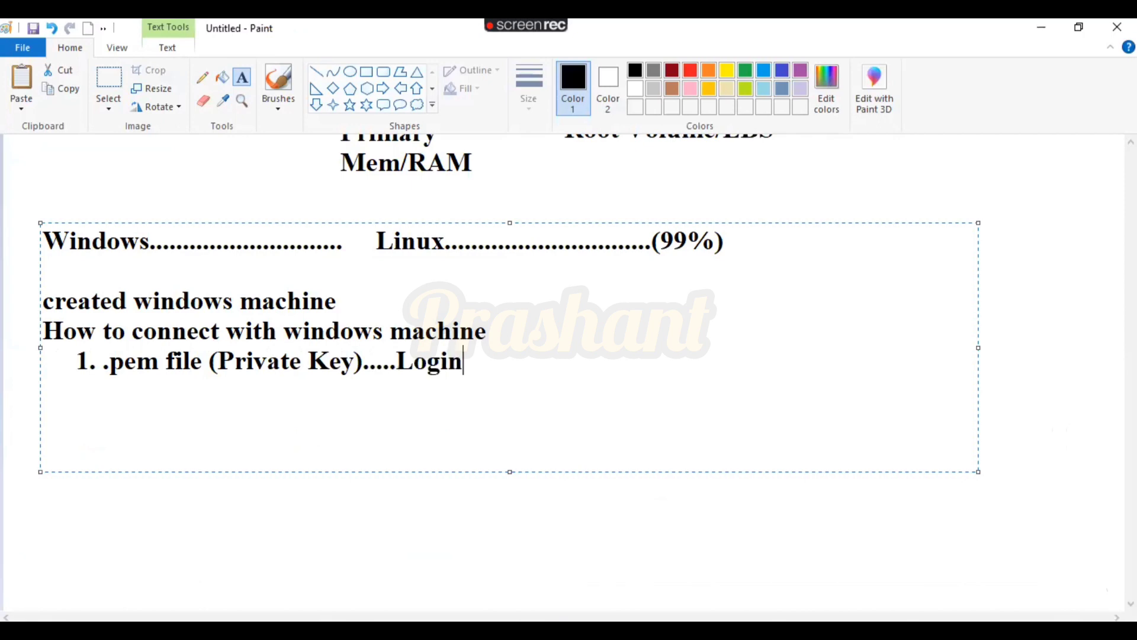
text( with m)
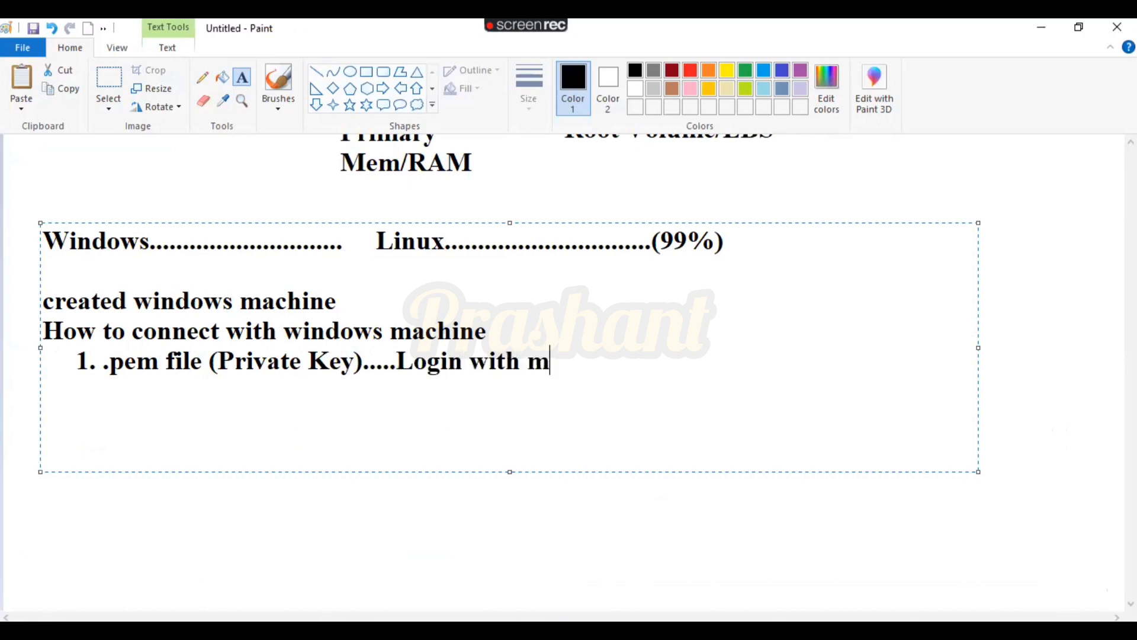
Complete the first item's last word as "mc" and add a second list item reading "2. RDConnection.....(RDP)".
text(c     2. R)
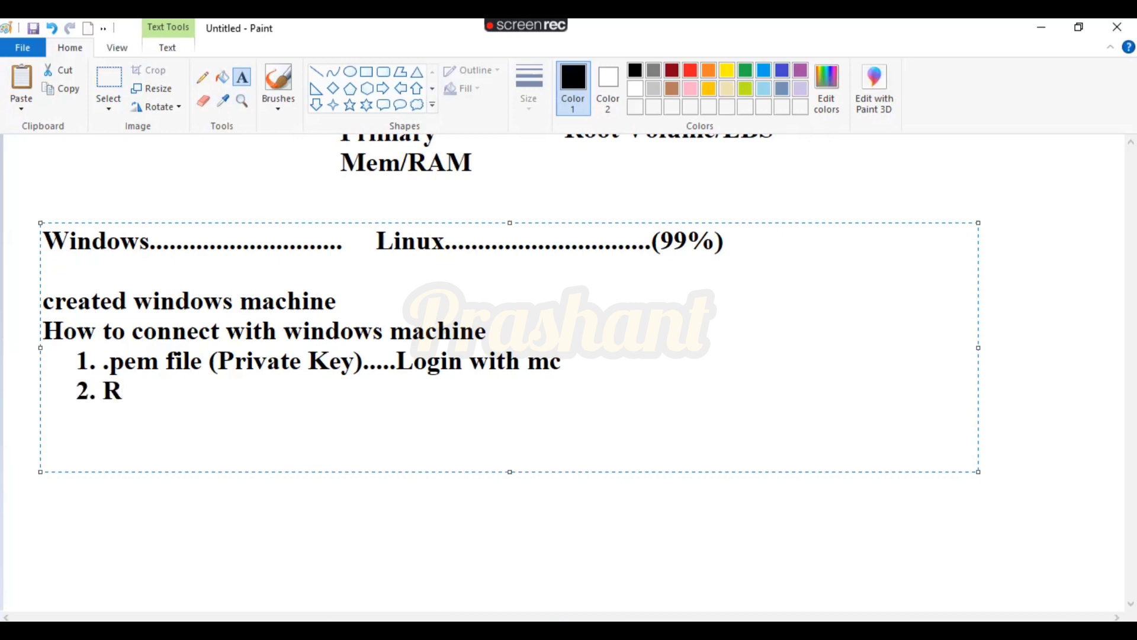
text(DConnecti)
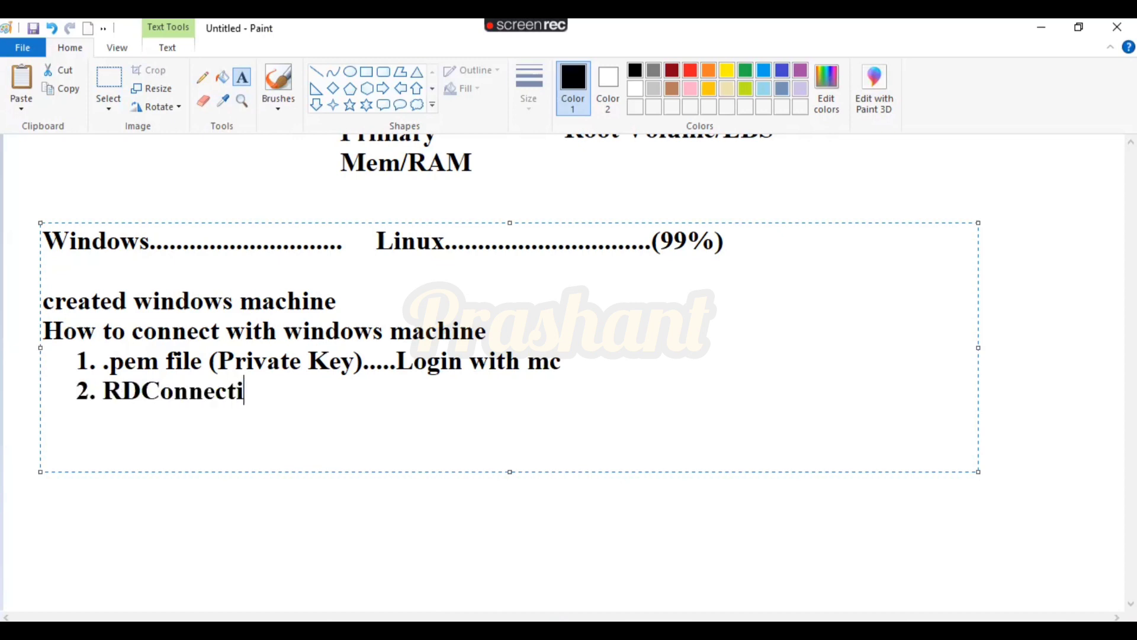
text(on.....())
key(Left)
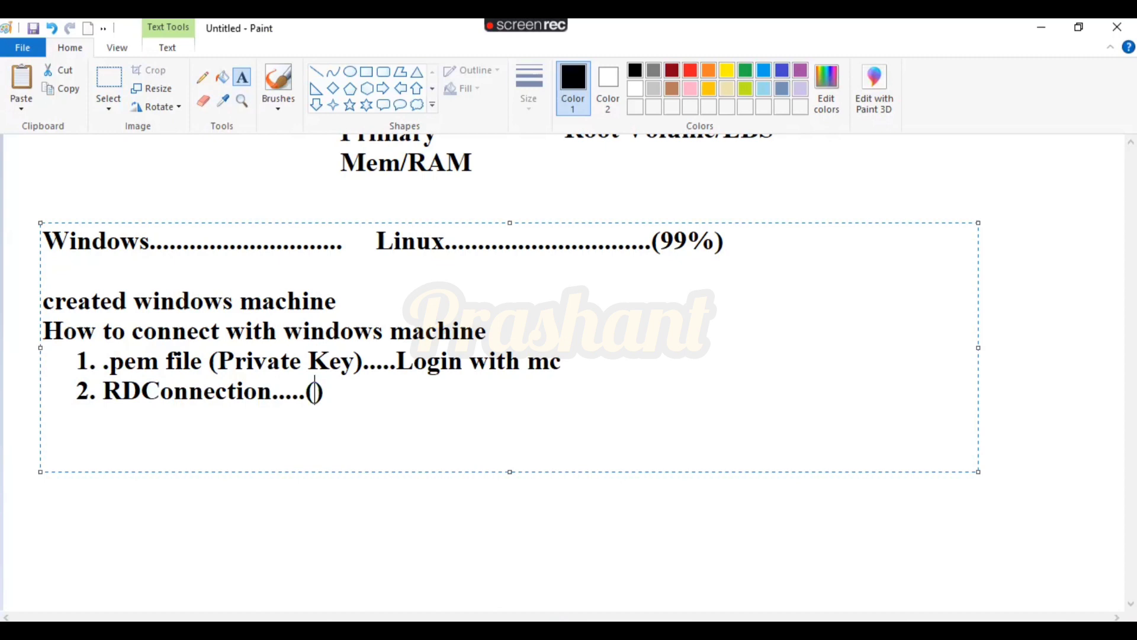
key(Right)
key(BackSpace)
key(BackSpace)
text(())
key(Left)
text(RDP)
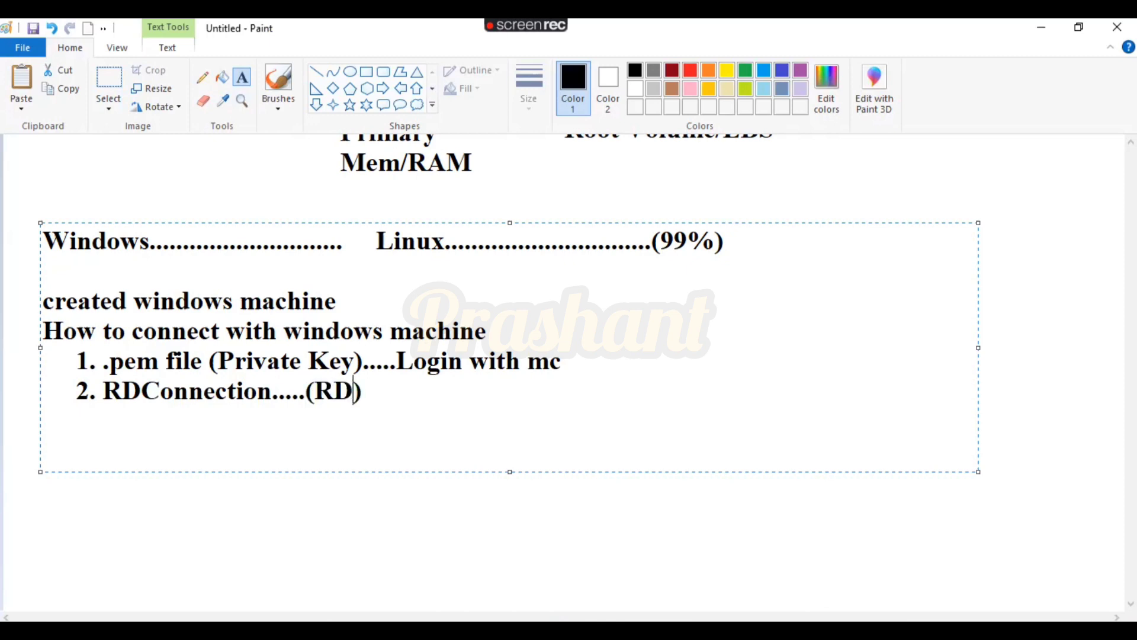
Under the second item, add an indented line reading "get password (Computer Name, username, Password)".
key(End)
text(get passwo)
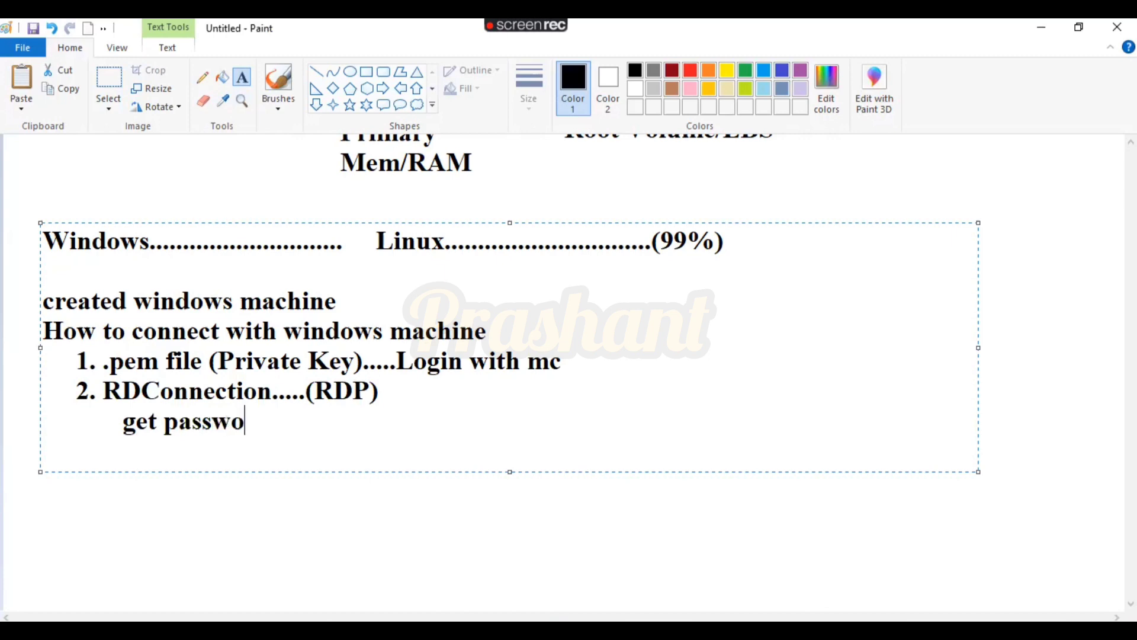
text(rd ())
key(Left)
text(Computer)
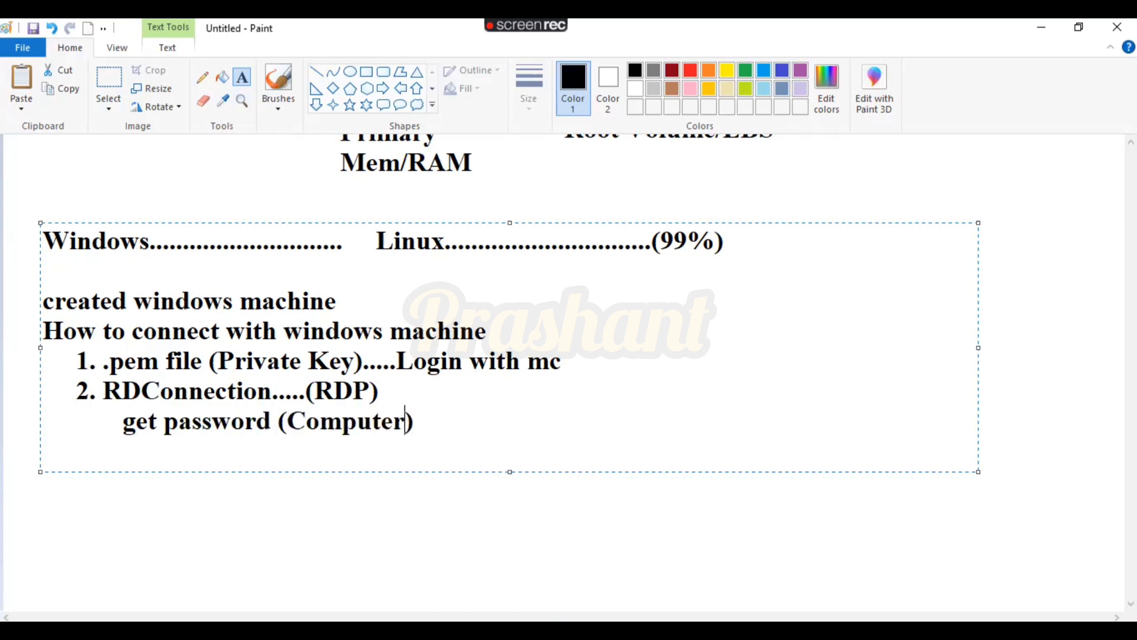
key(ctrl+z)
text(Name, us)
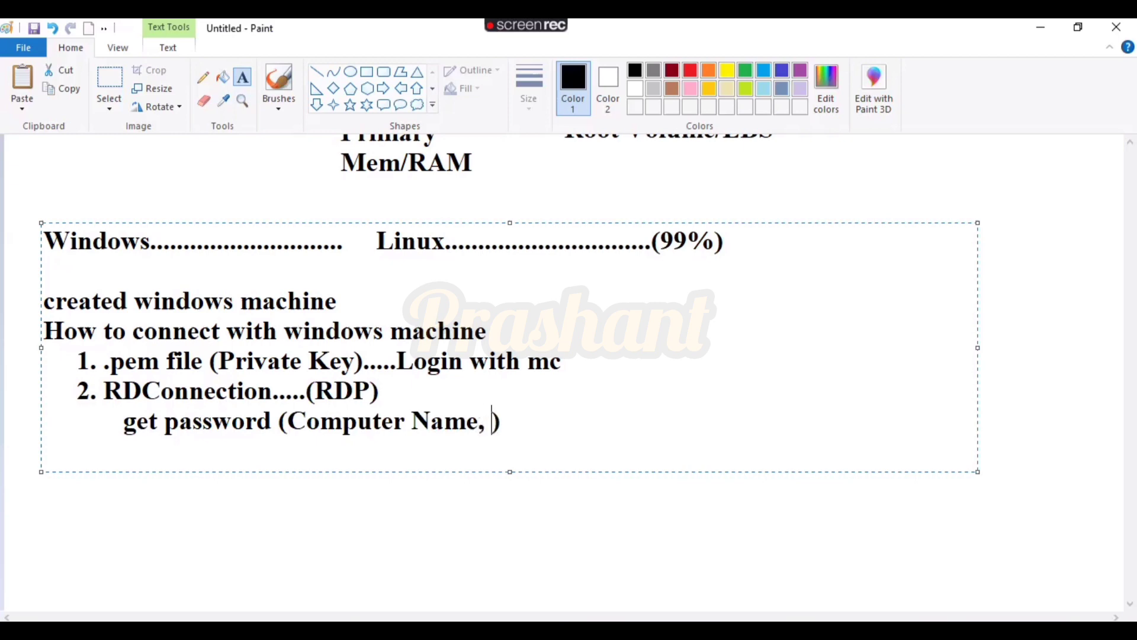
text(ername, Pa)
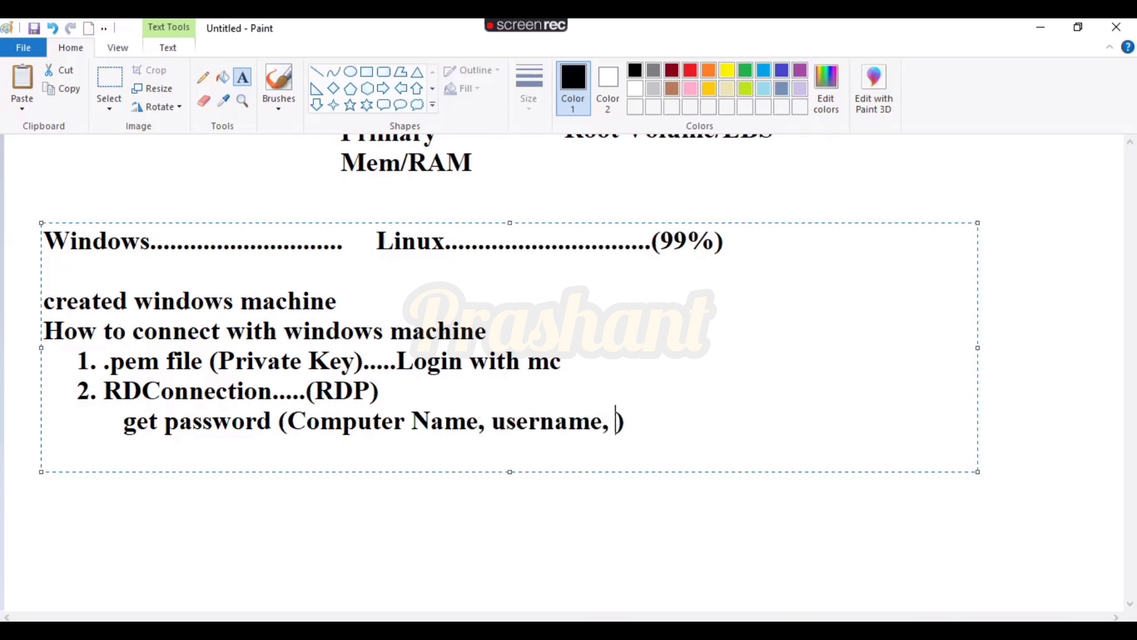
text(ssword)
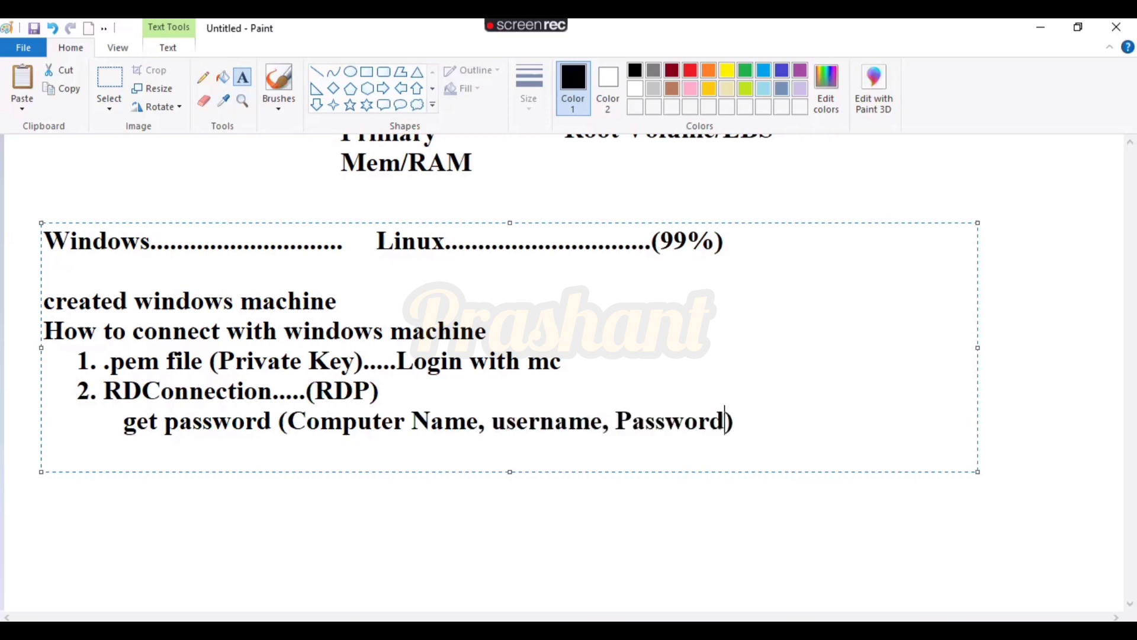
Insert the word "No" before "Password" inside the parentheses of the "get password" line.
click(685, 422)
click(616, 422)
text(No)
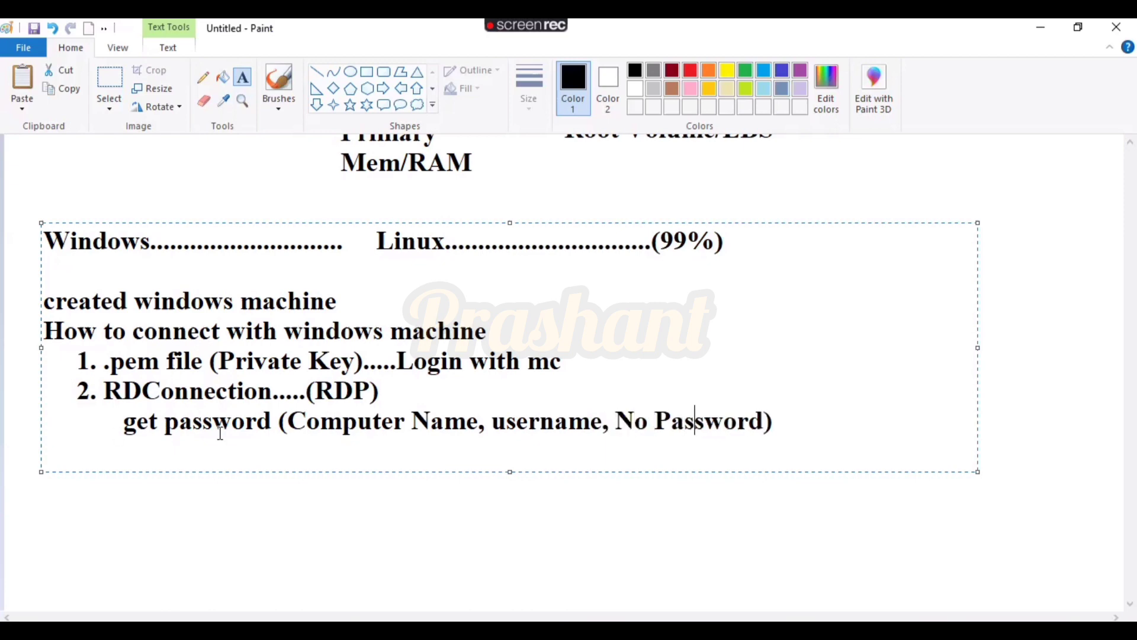
Add an indented line reading "Browse the .pem (key)" below the "get password" line.
click(775, 430)
key(Return)
key(Tab)
text(Browse )
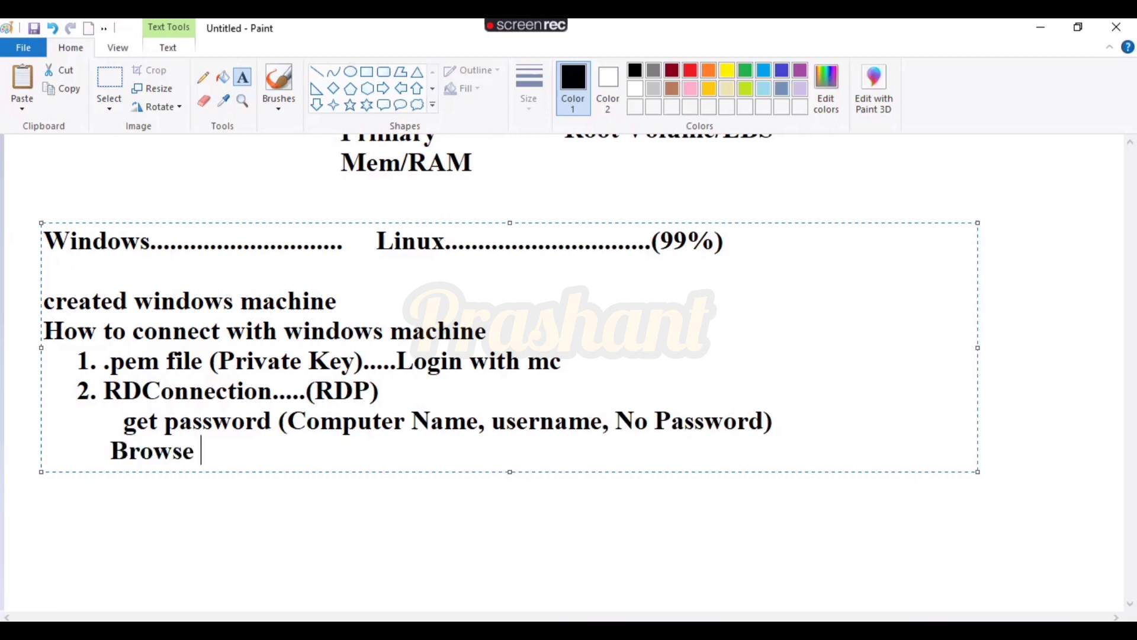
text(the .)
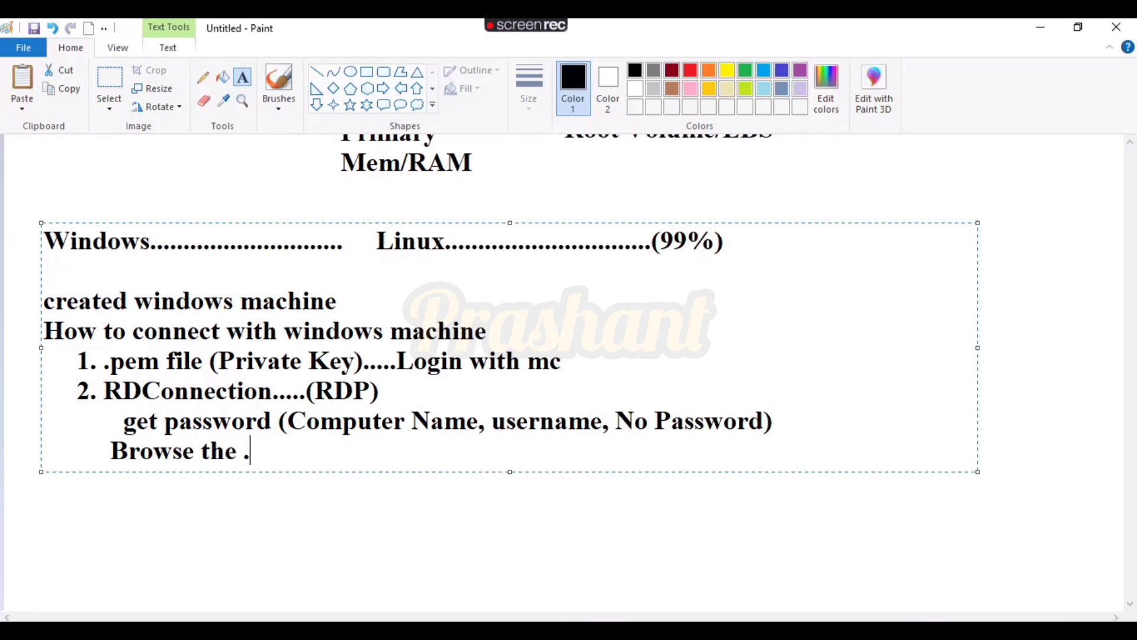
text(pem ())
key(Left)
text(ke)
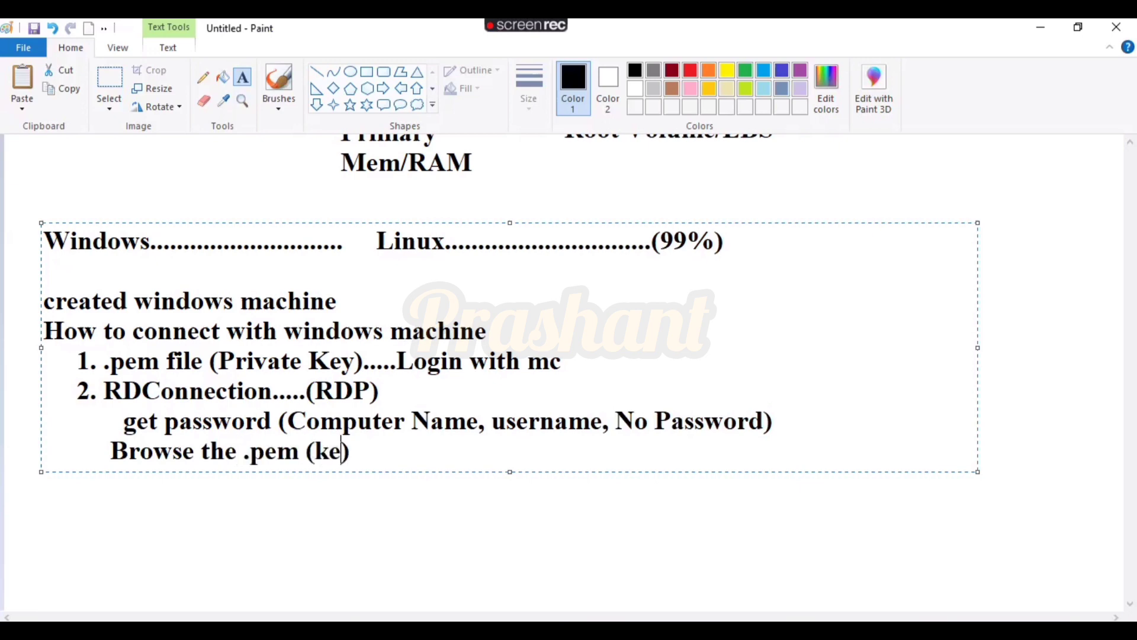
text(y)
Add an indented line reading "decrypt password" below the "Browse the .pem (key)" line.
key(Return)
text(de)
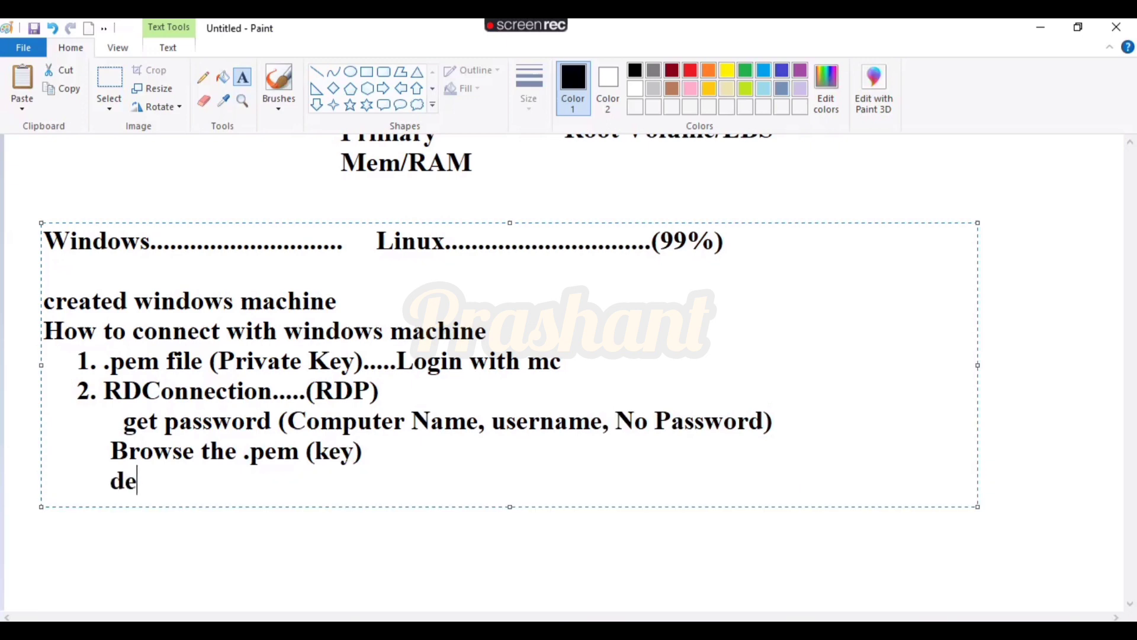
text(crypt)
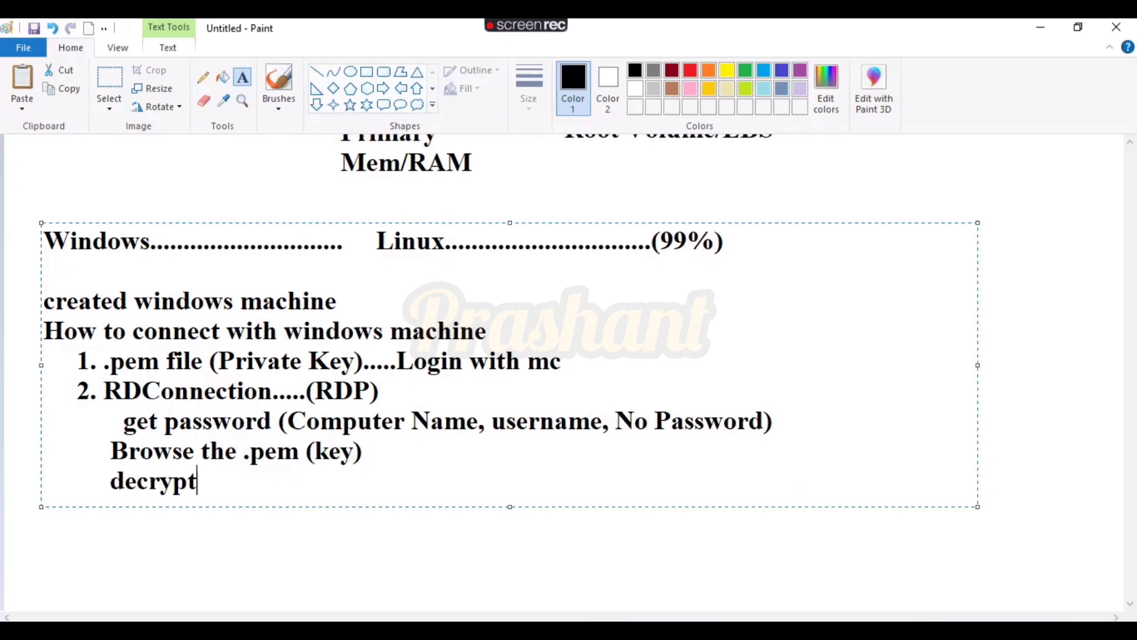
text( password)
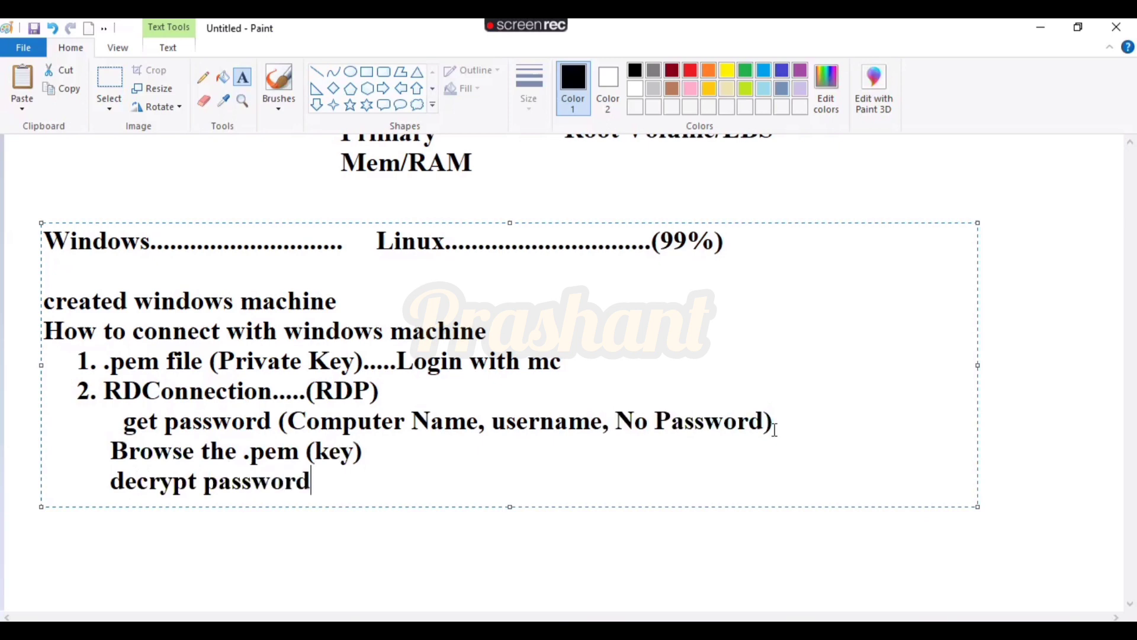
Add an unindented line reading "Notpad(Comp Name, Username, Password)" at the end of the notes.
key(Return)
text(No)
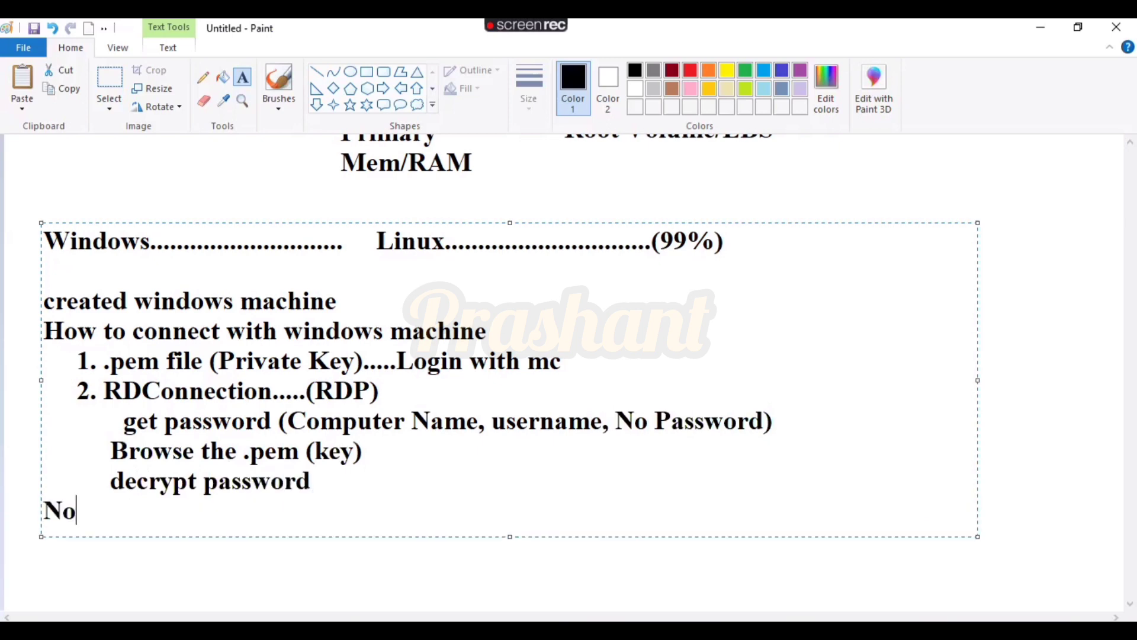
text(tpad(Comp))
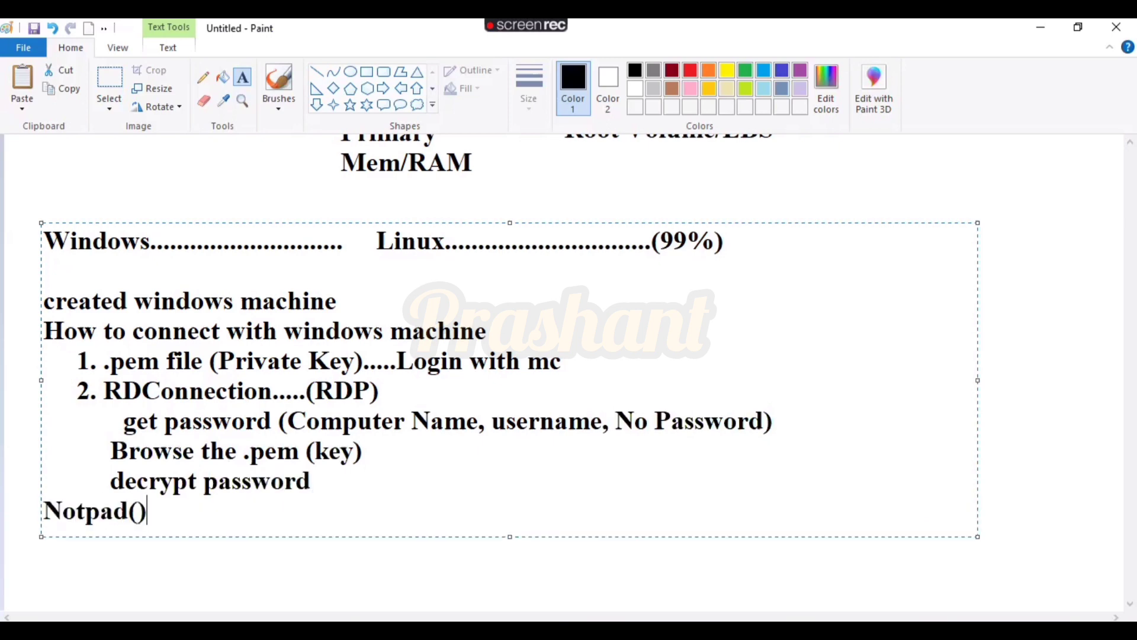
key(Left)
text(Comp)
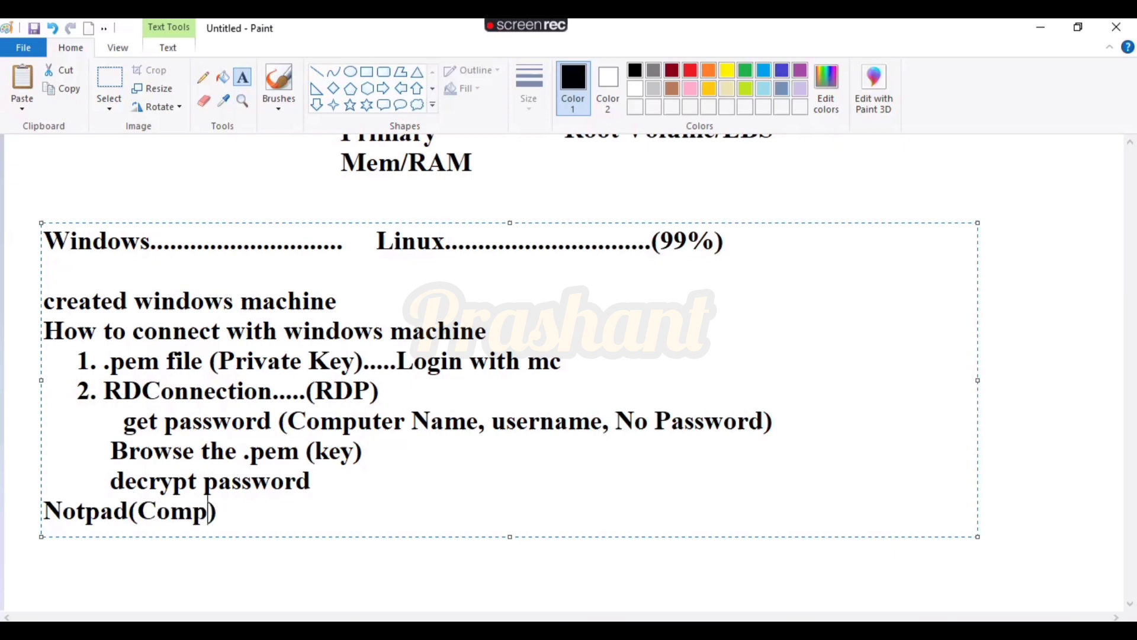
text( Name.)
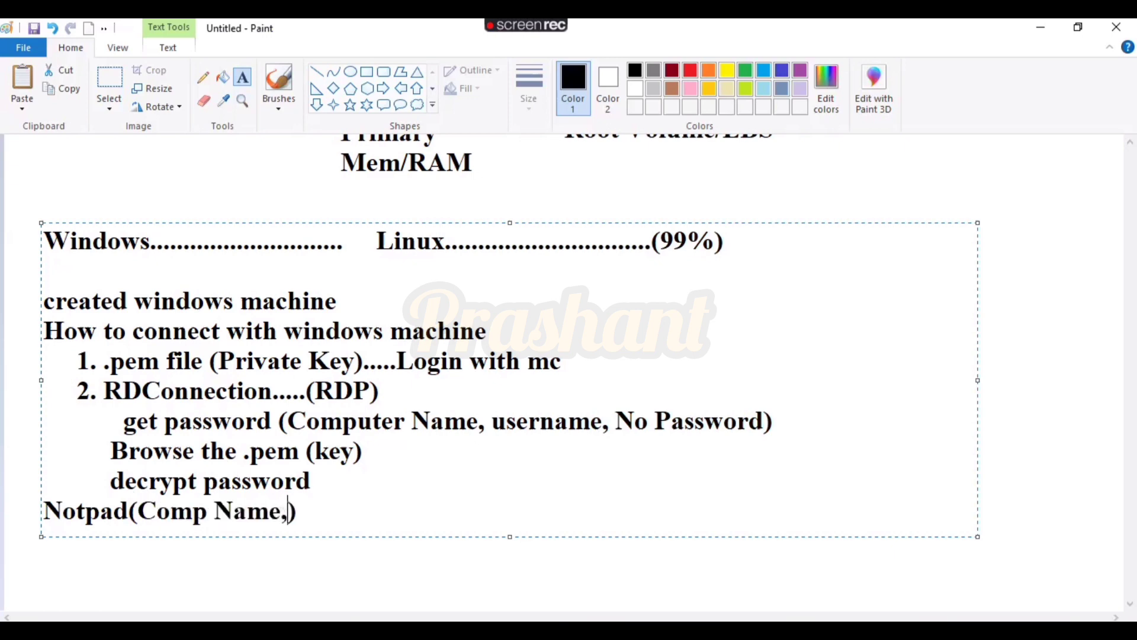
text( Usernam)
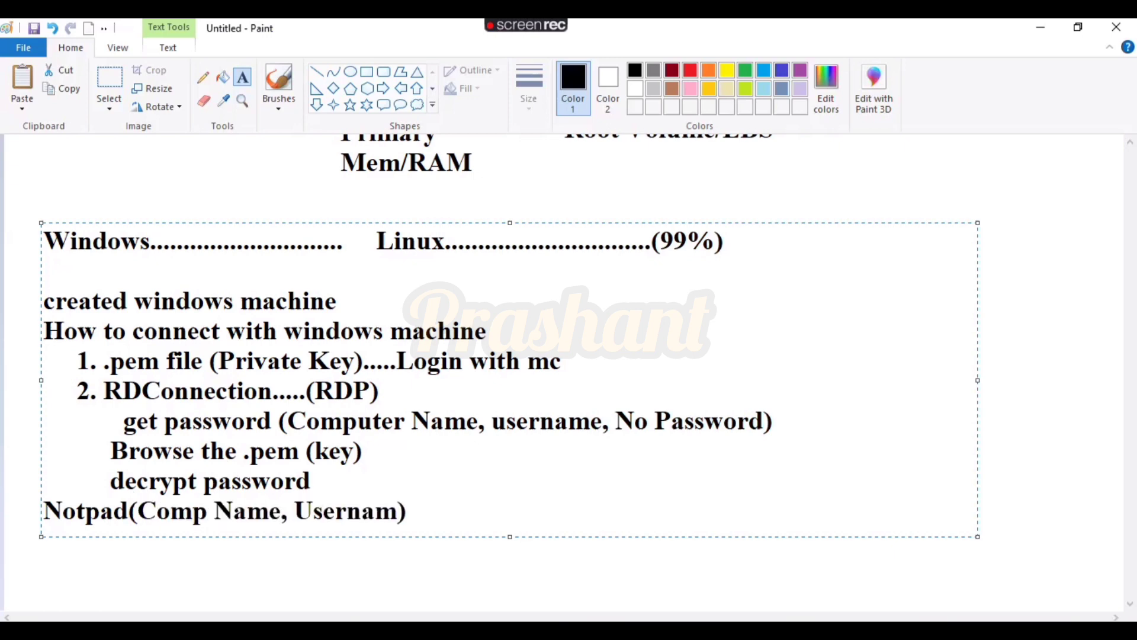
text(e, Pass)
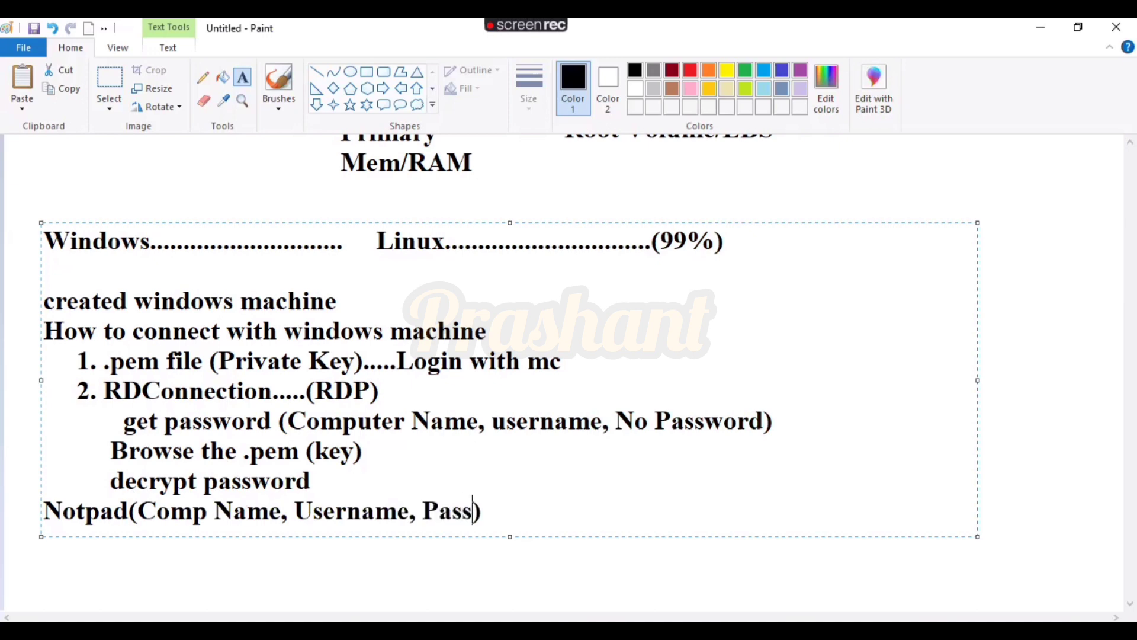
text(word)
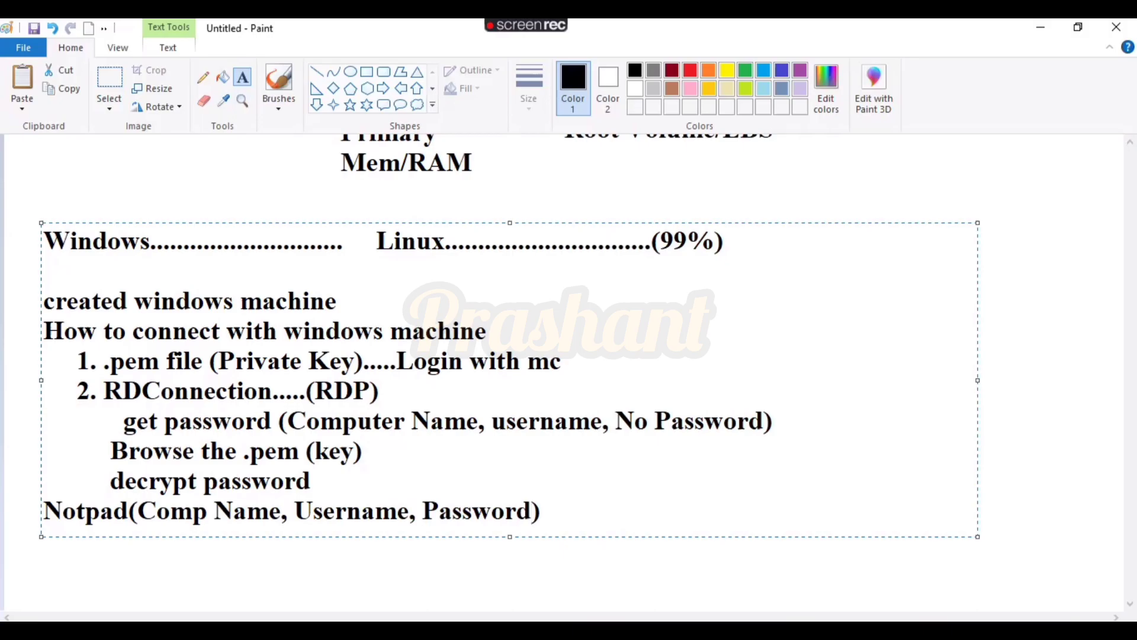
Switch to the AWS EC2 console in Chrome and refresh the instances list.
key(alt+Tab)
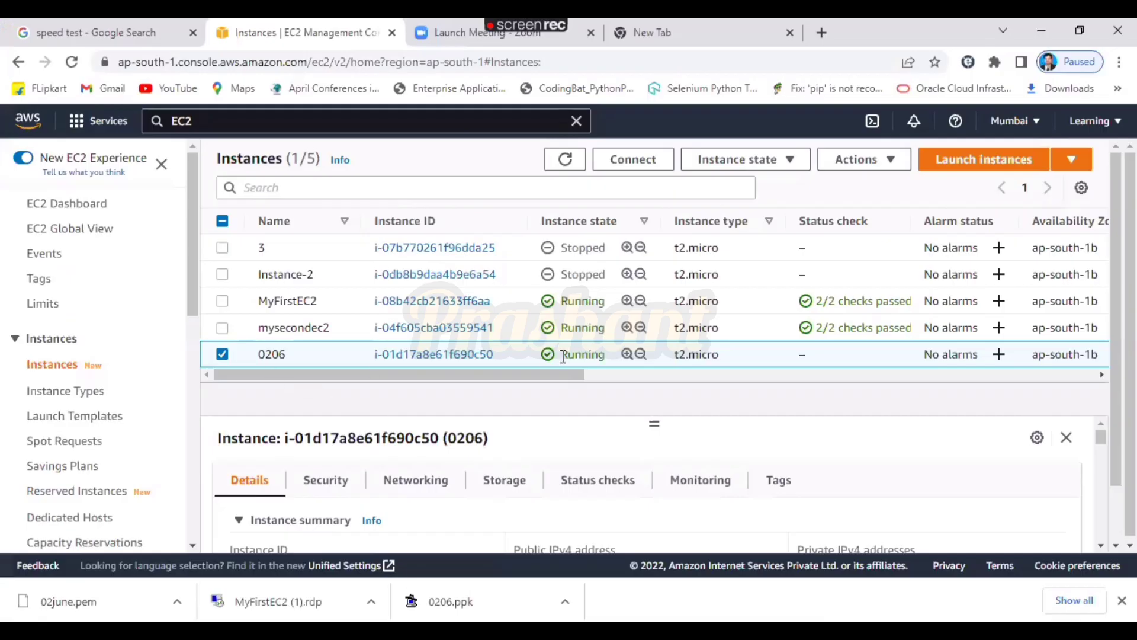
click(568, 165)
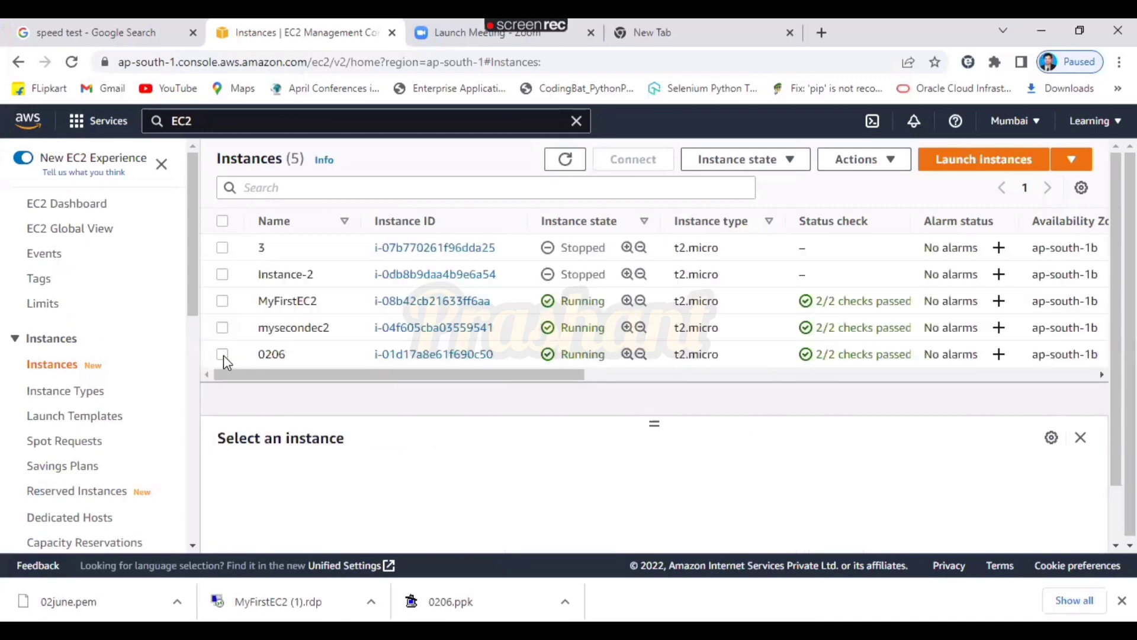
Open the connection page for instance 0206 and show its RDP client details down to the password entry.
click(222, 354)
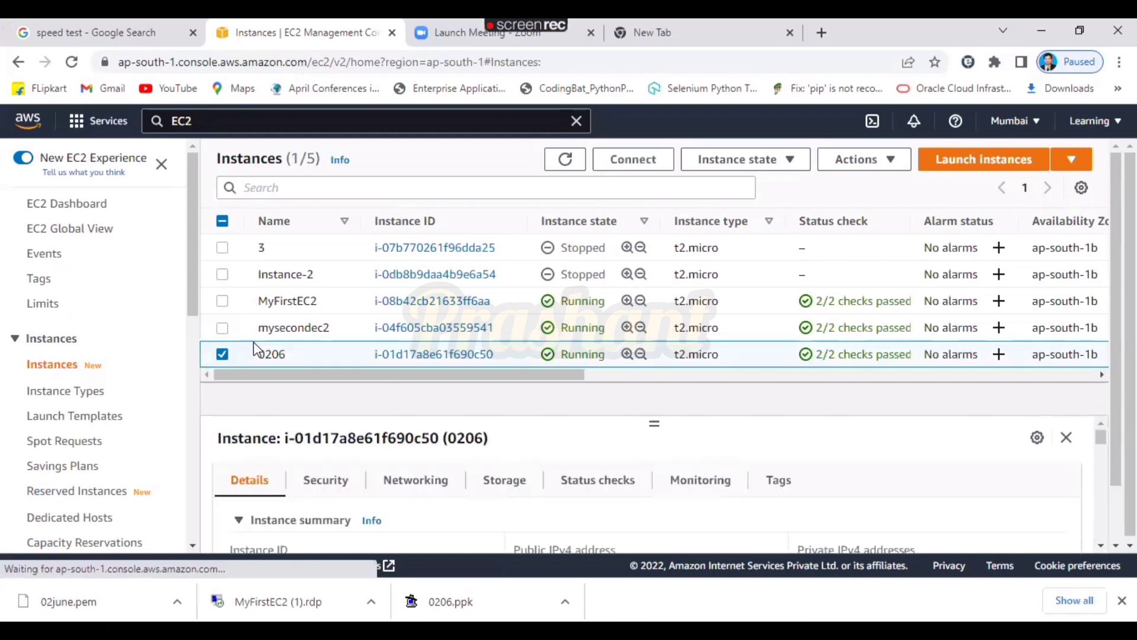
click(651, 166)
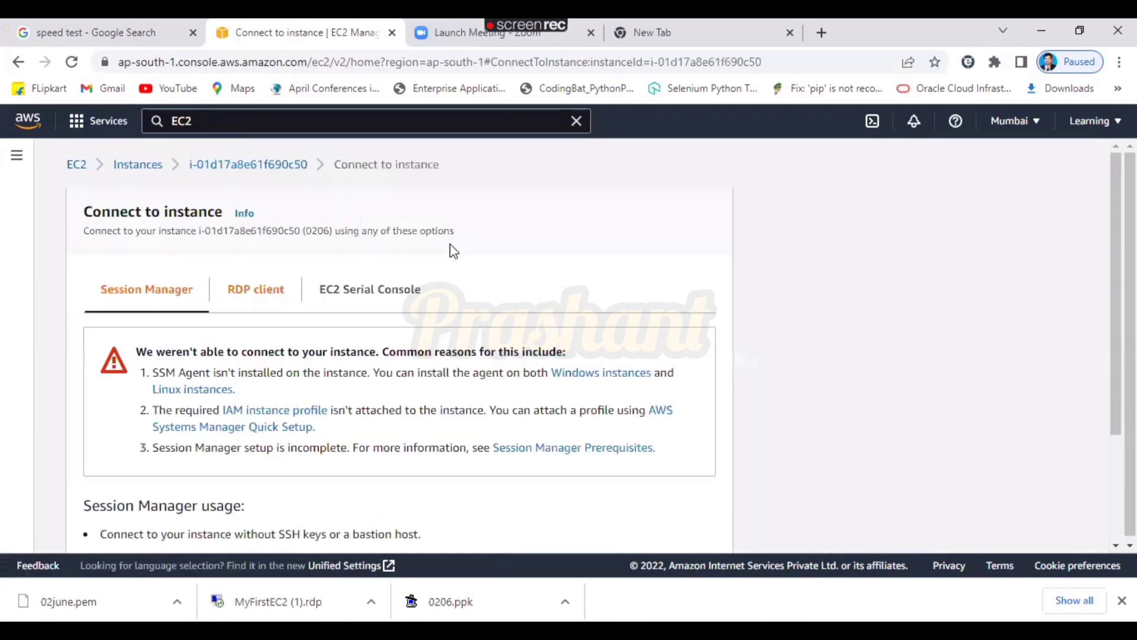
click(256, 289)
scroll(379, 419, down, 3)
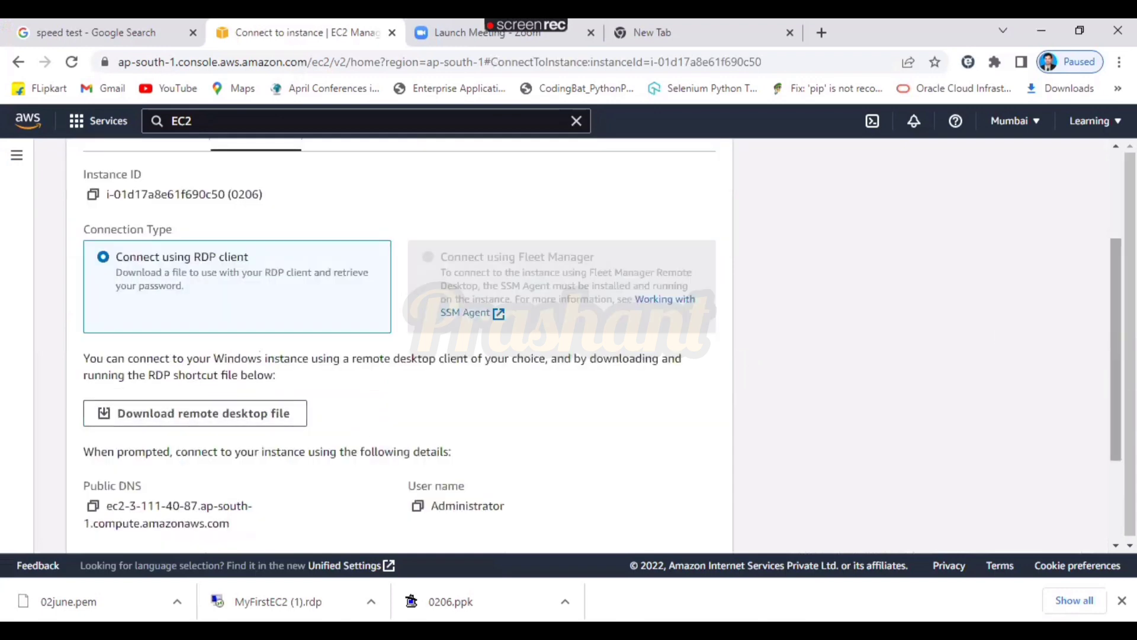
drag(1116, 349, 1116, 427)
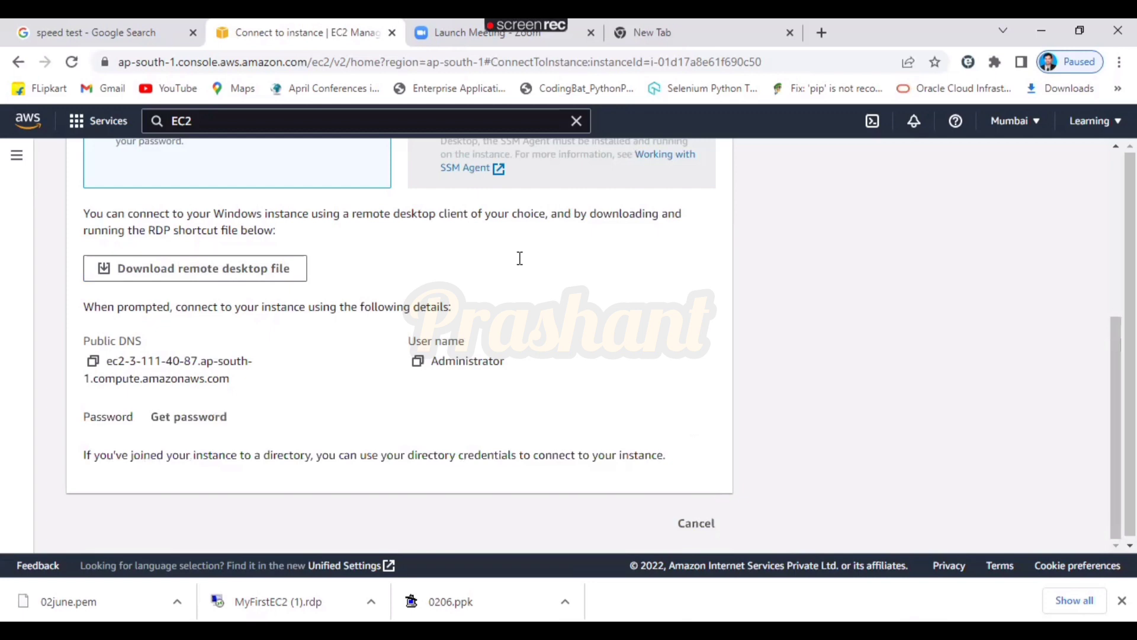
Replace the old server address in the Notepad notes with instance 0206's public DNS, ec2-3-111-40-87.ap-south-1.compute.amazonaws.com.
key(alt+Tab)
triple_click(544, 278)
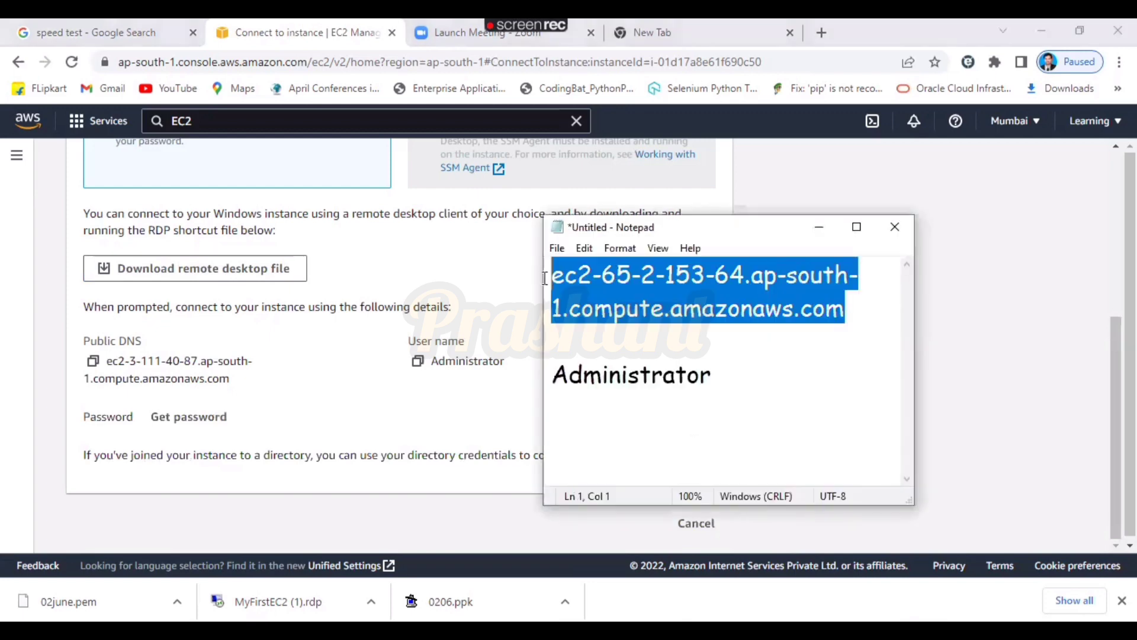
key(BackSpace)
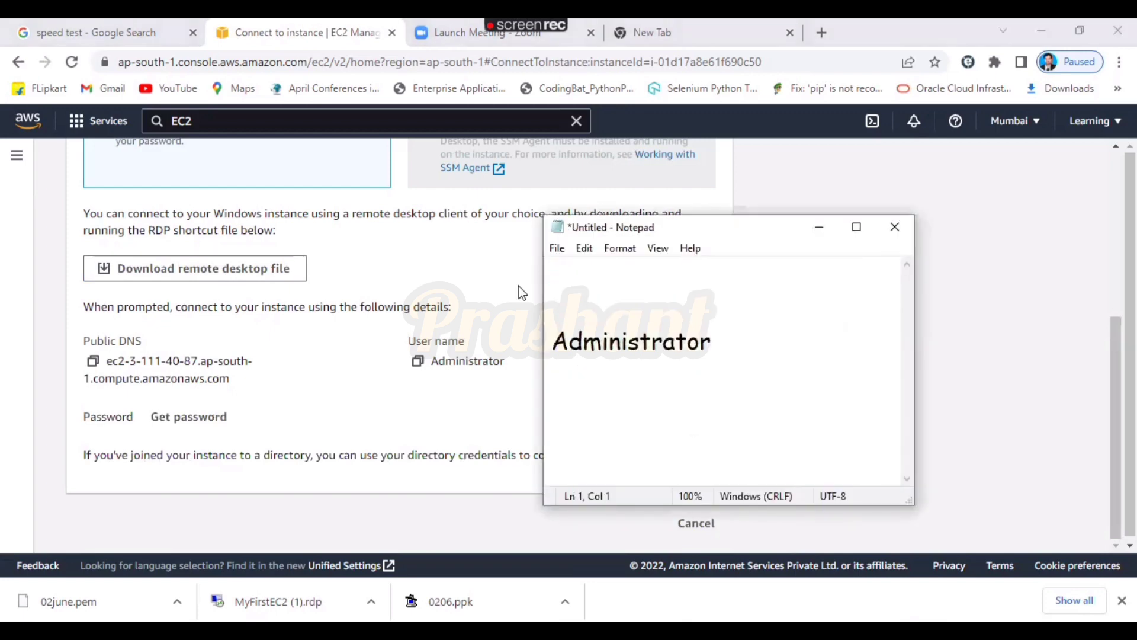
click(93, 364)
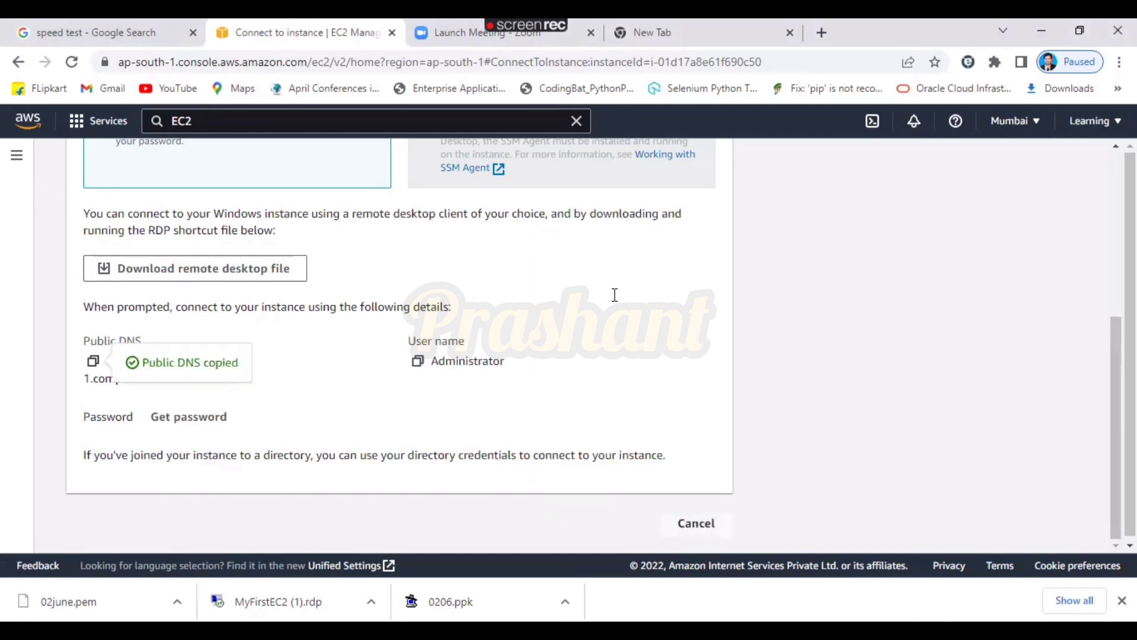
key(alt+Tab)
key(ctrl+v)
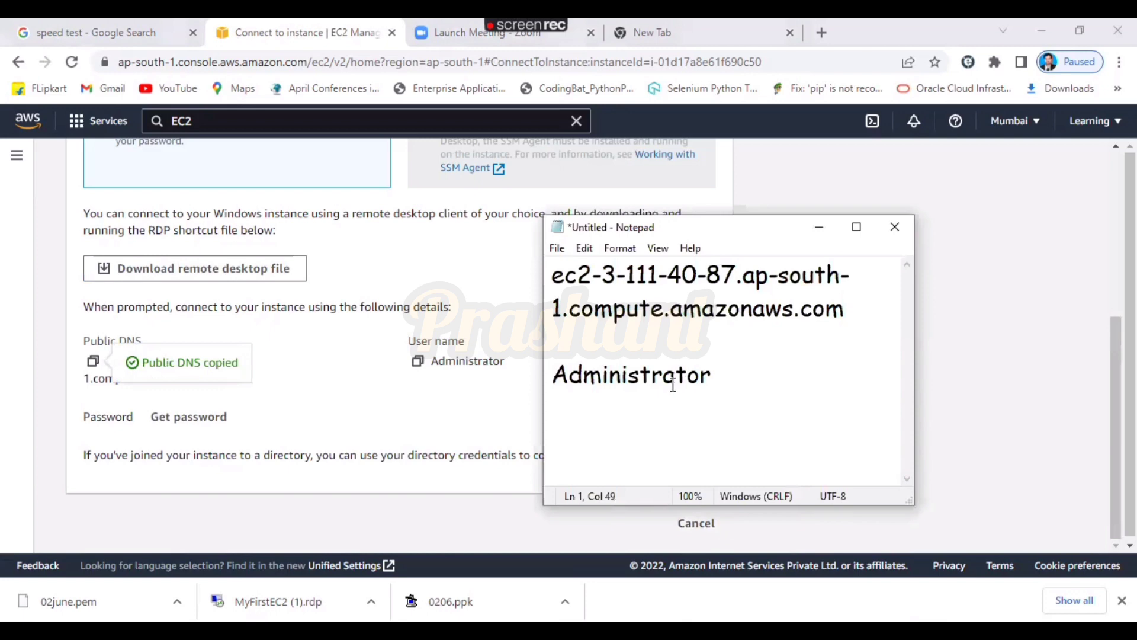
Request the instance's Windows password in the EC2 console and decrypt it with the 02june.pem key from Downloads.
click(405, 441)
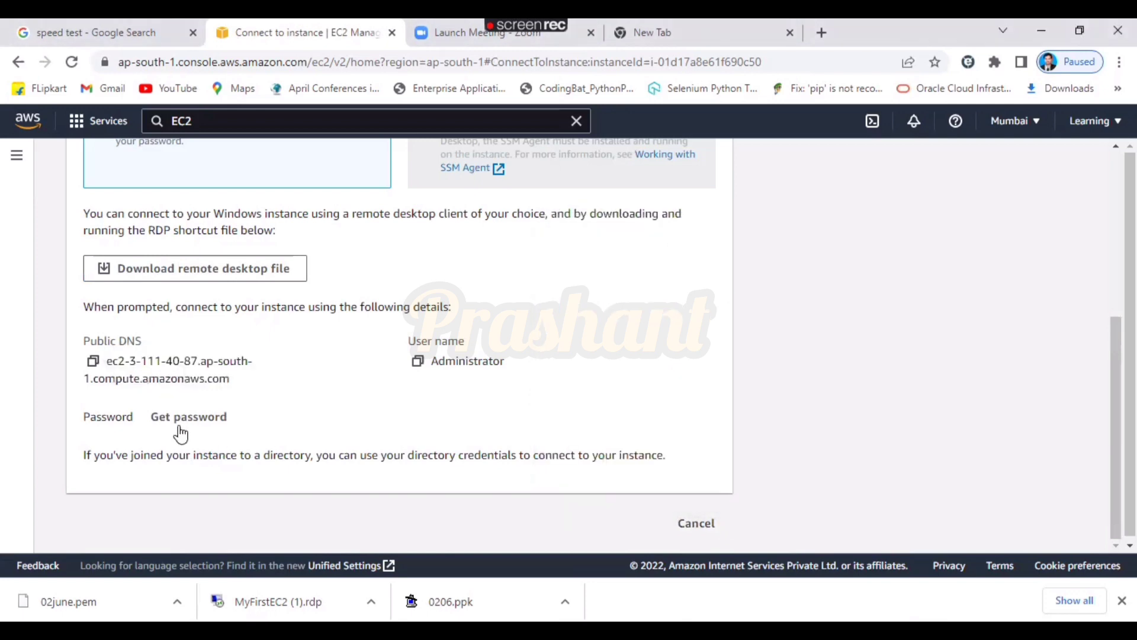
click(180, 421)
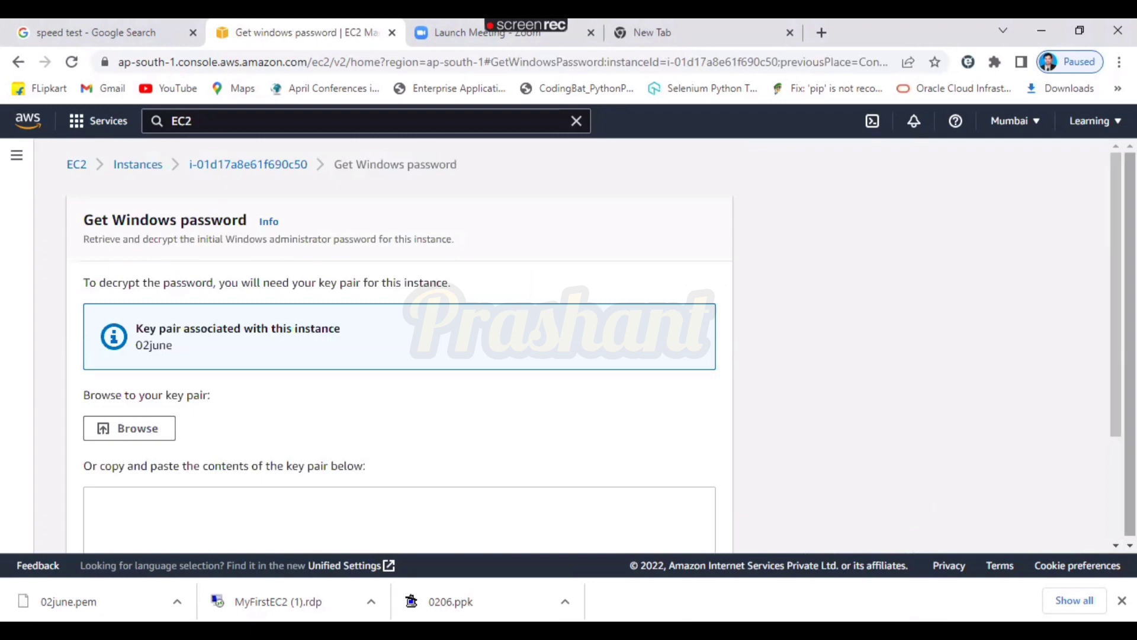
scroll(345, 261, down, 2)
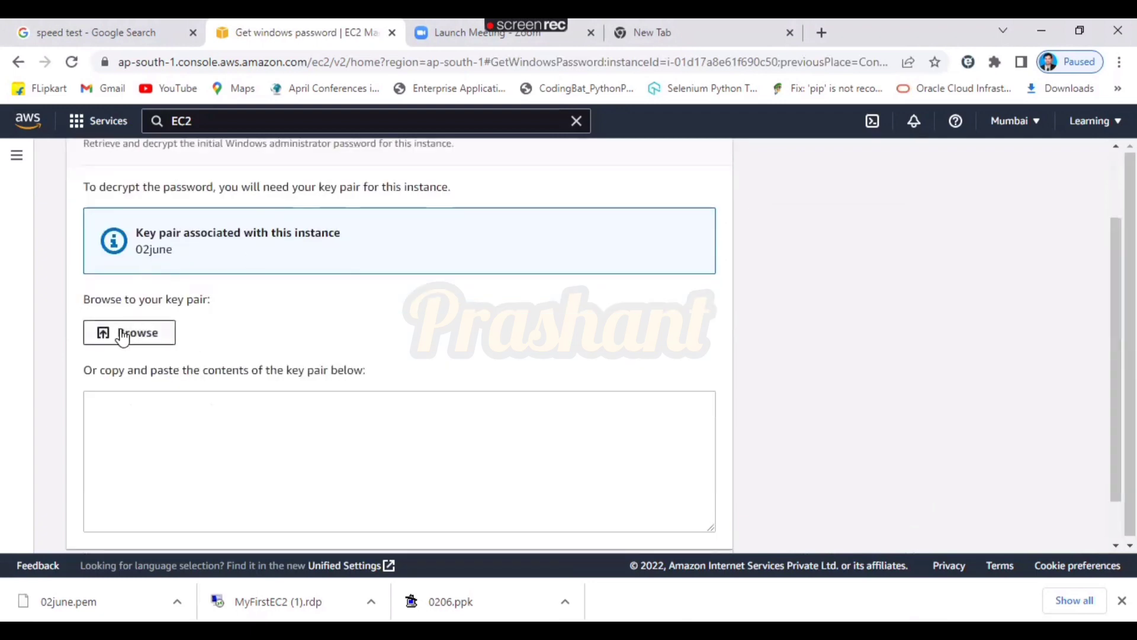
click(122, 337)
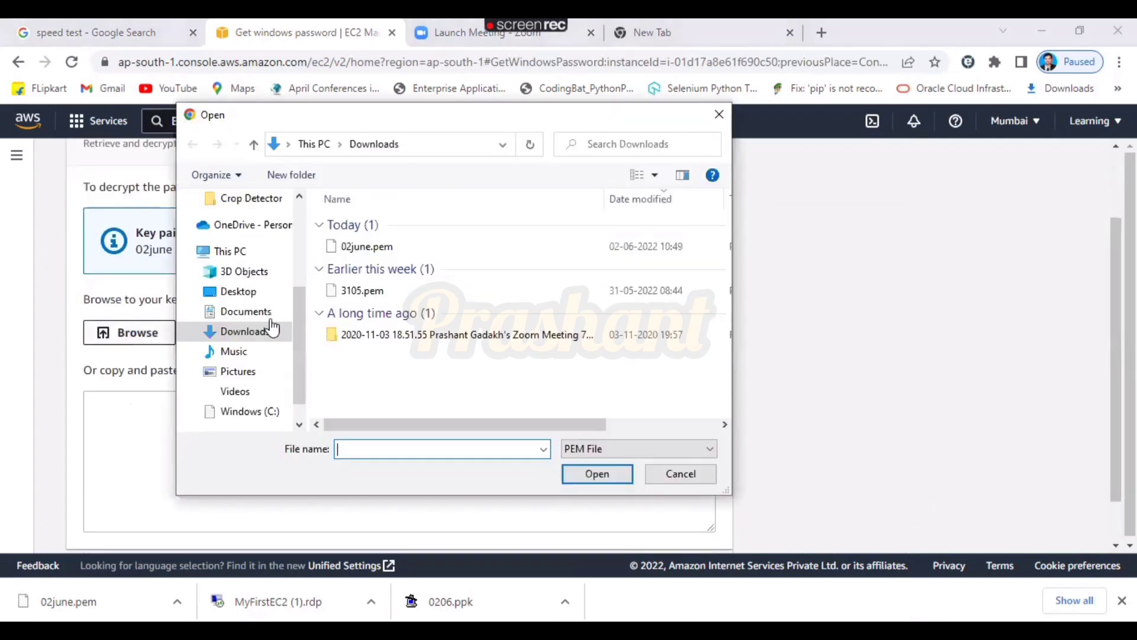
click(272, 330)
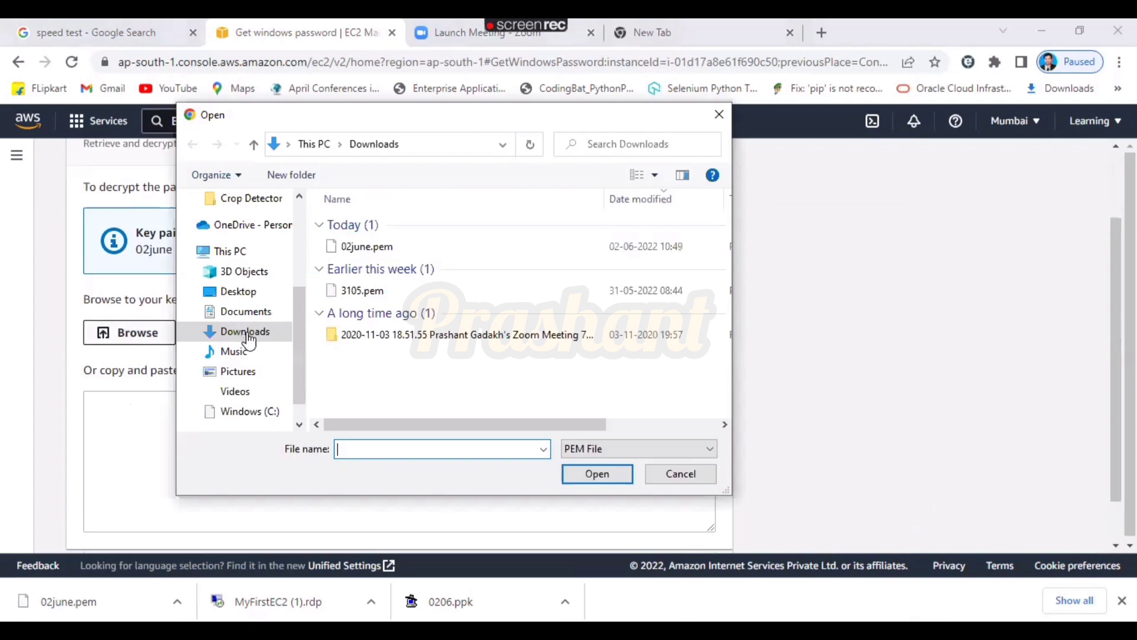
click(372, 253)
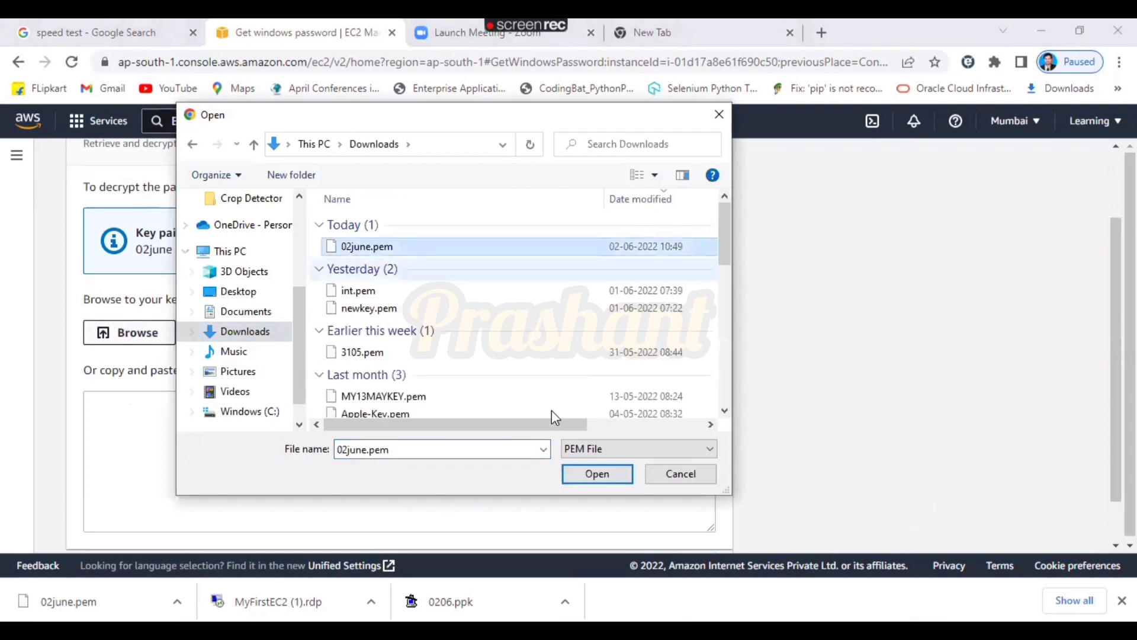
click(592, 481)
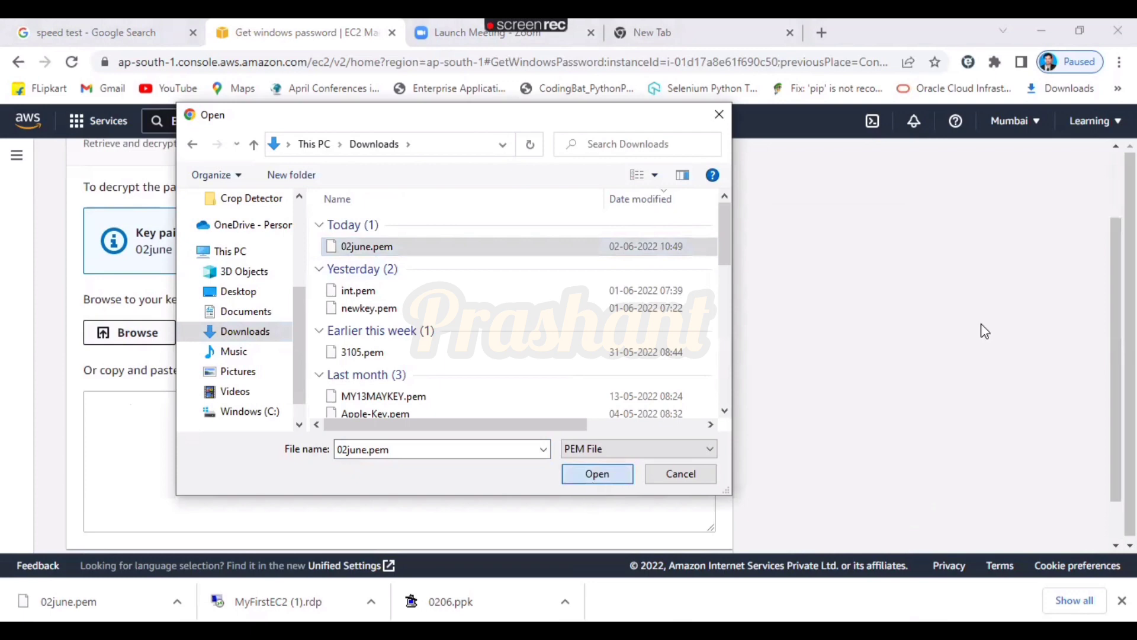
scroll(702, 496, down, 2)
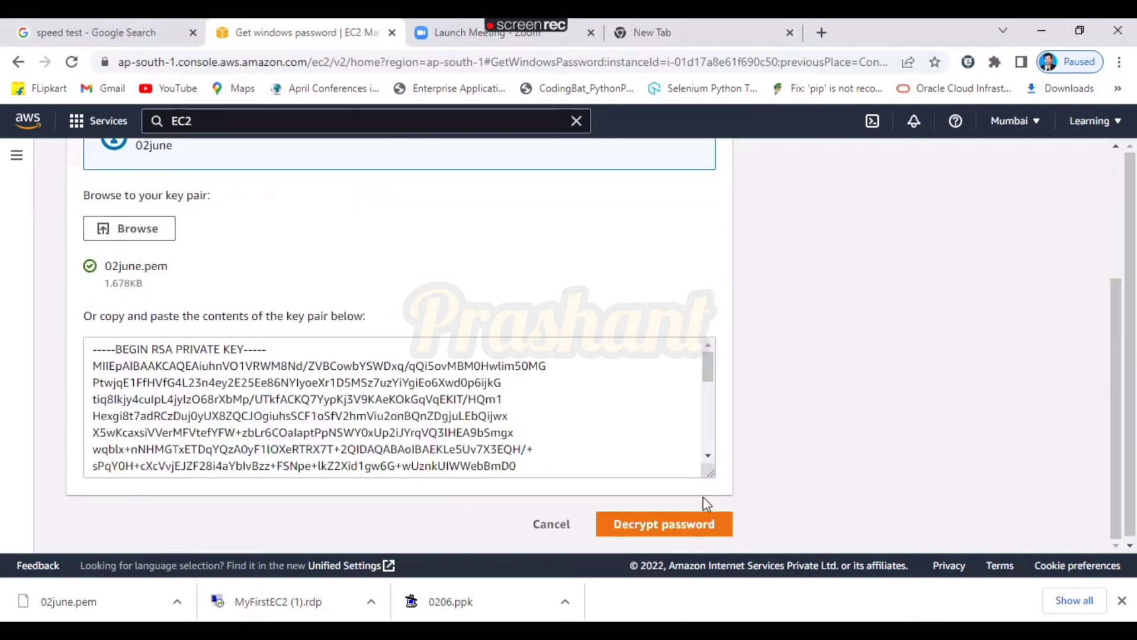
click(664, 524)
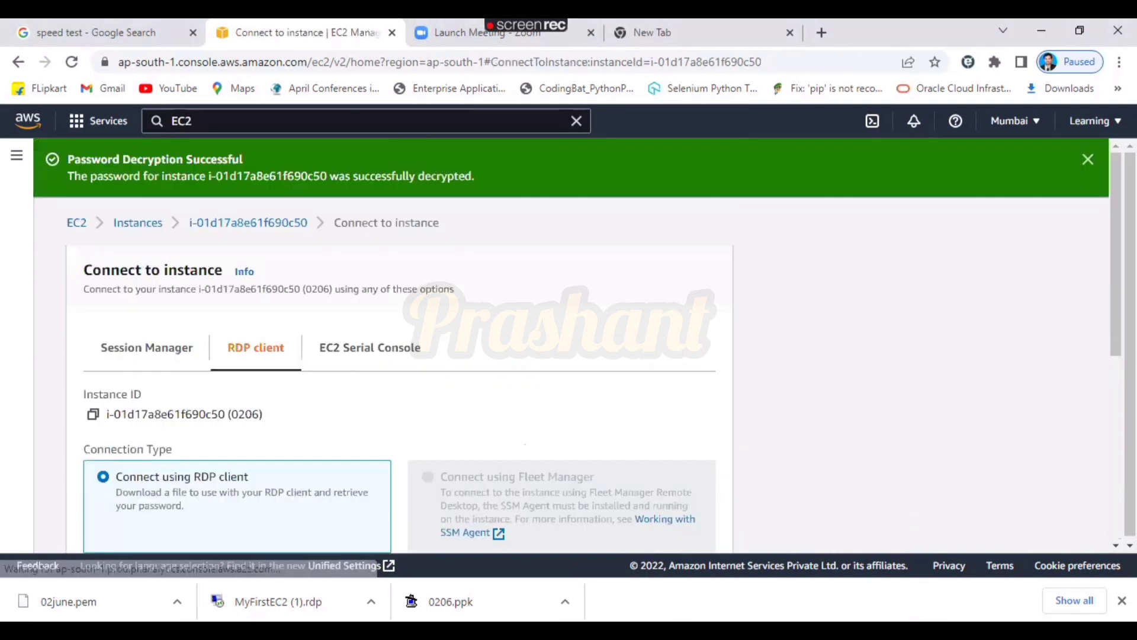
Copy the decrypted password into the Notepad notes below the Administrator line and maximize the notes window.
scroll(1028, 355, down, 2)
scroll(116, 438, down, 5)
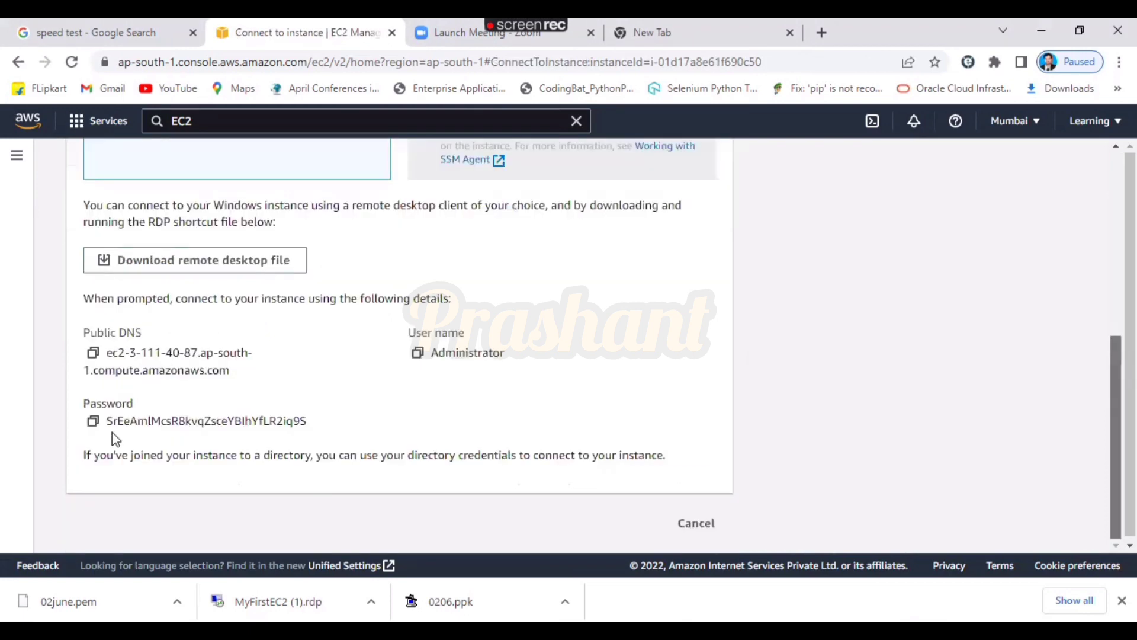
click(93, 422)
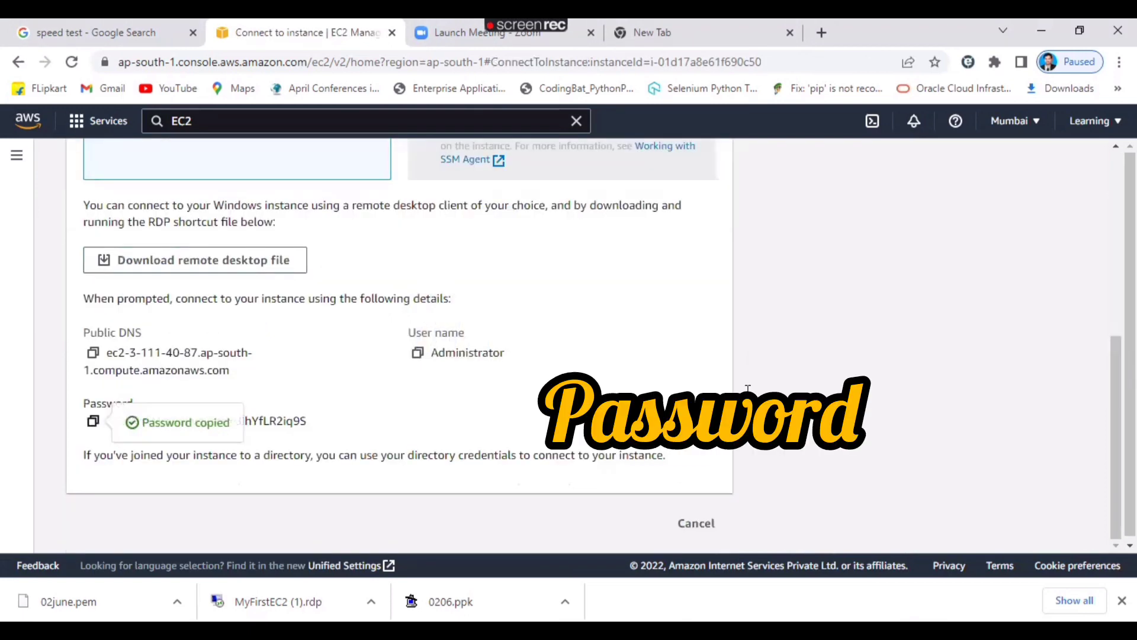
key(alt+Tab)
key(ctrl+v)
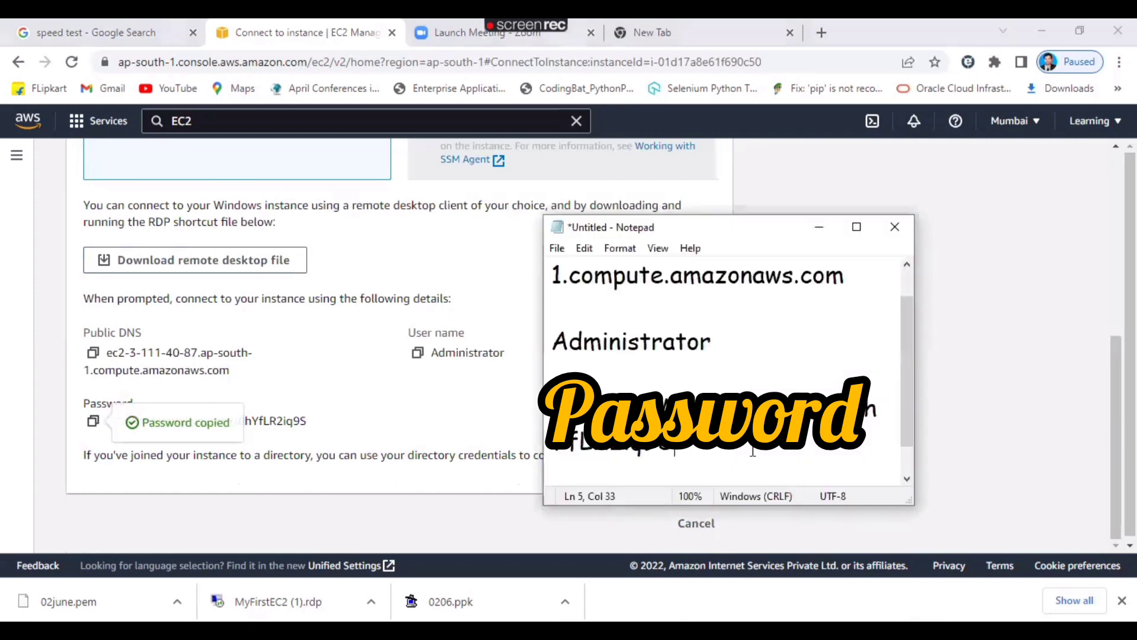
click(857, 227)
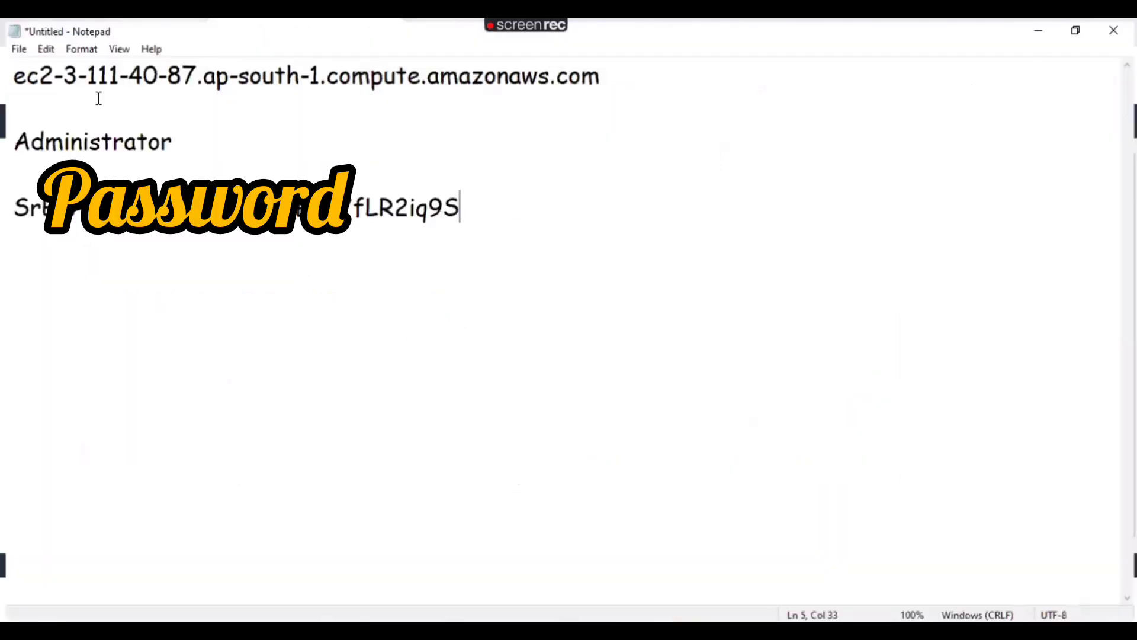
click(81, 137)
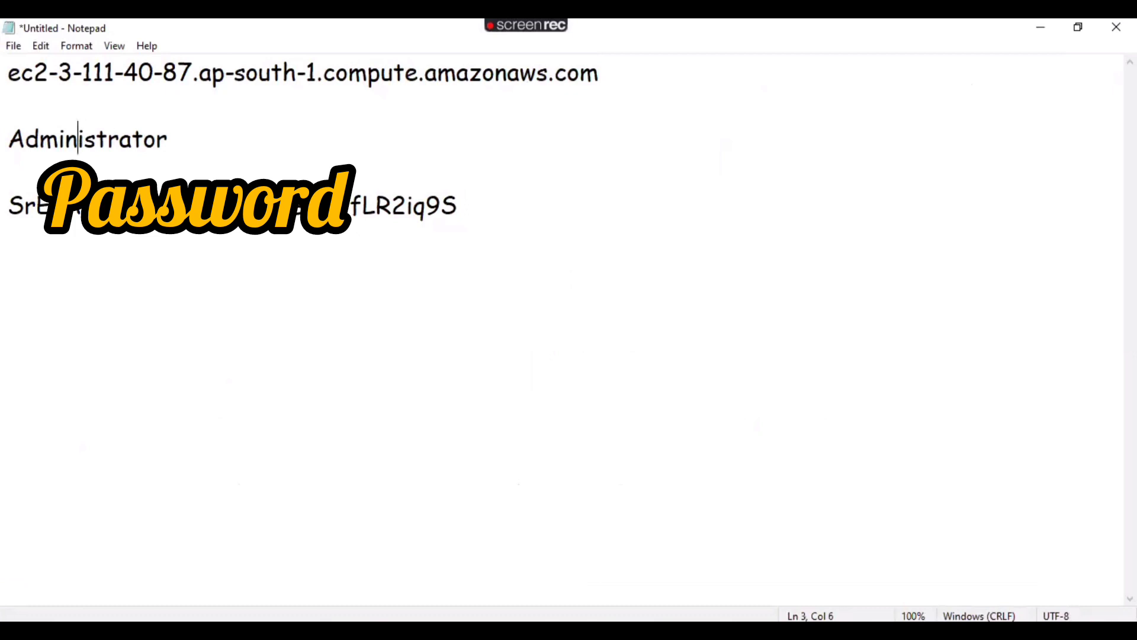
click(177, 205)
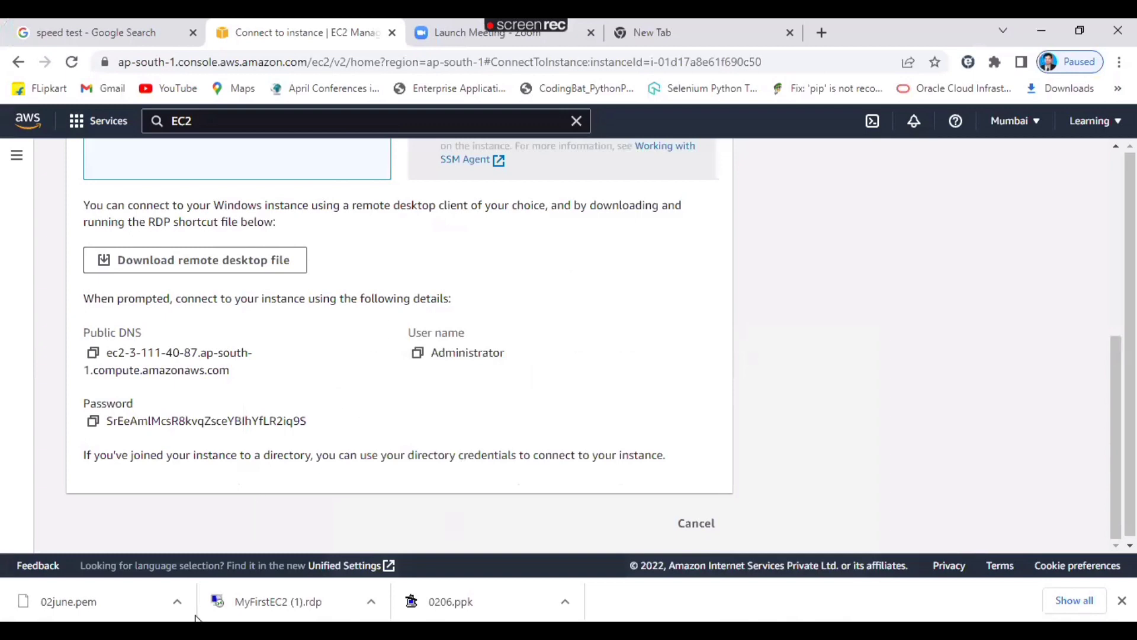
Search Windows for "rdp" and open Remote Desktop Connection.
key(alt+Tab)
key(alt+Tab)
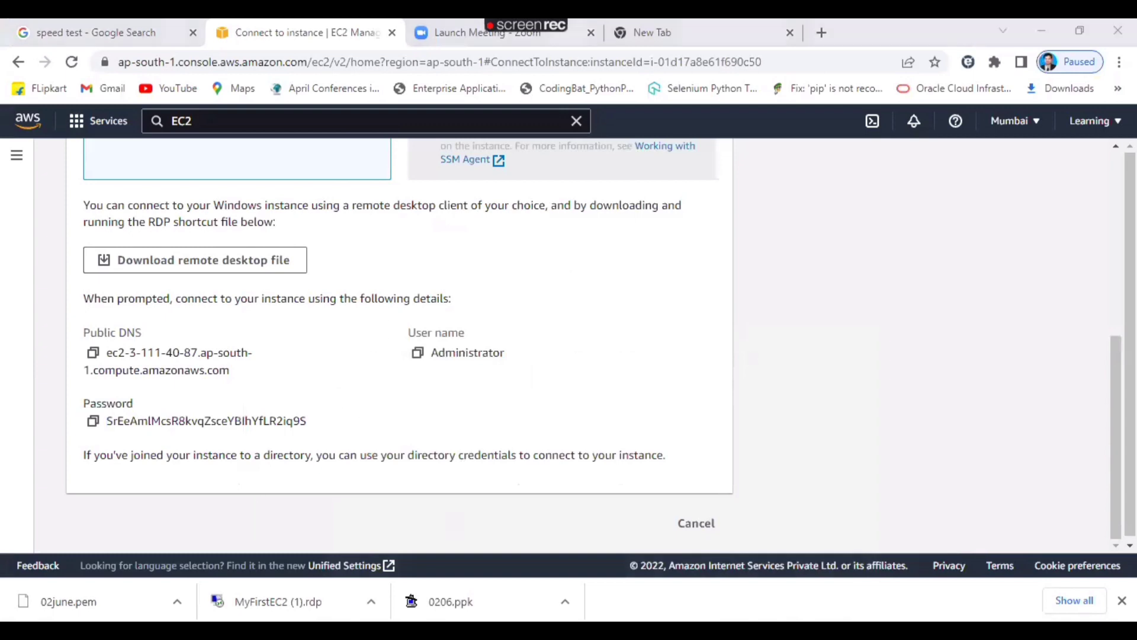
key(super)
text(redp)
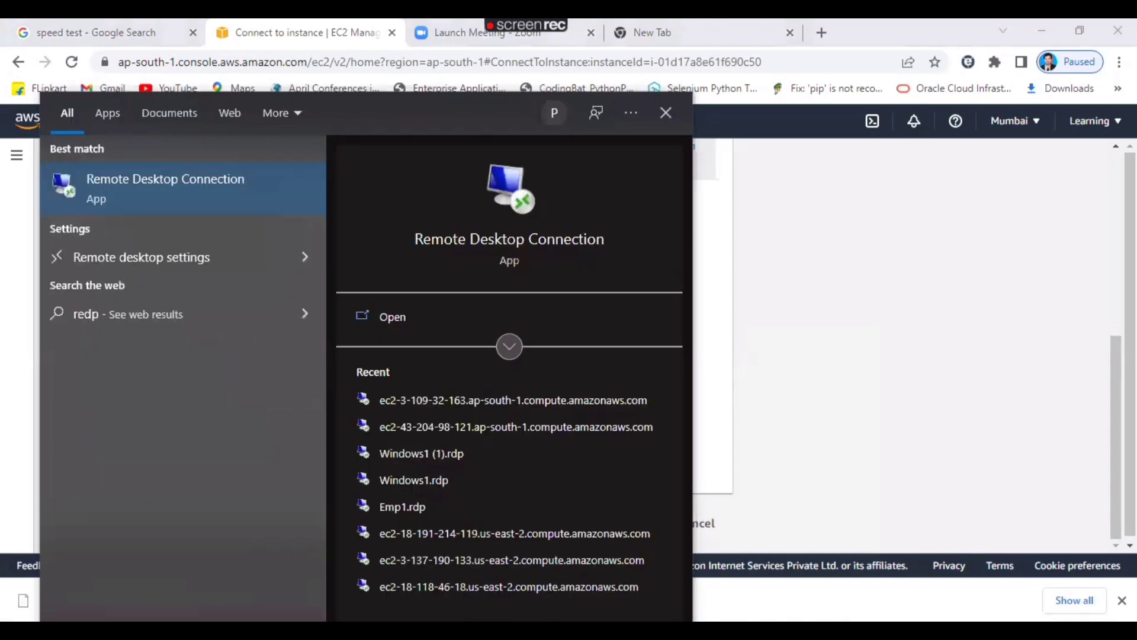
key(BackSpace)
key(BackSpace)
text(p)
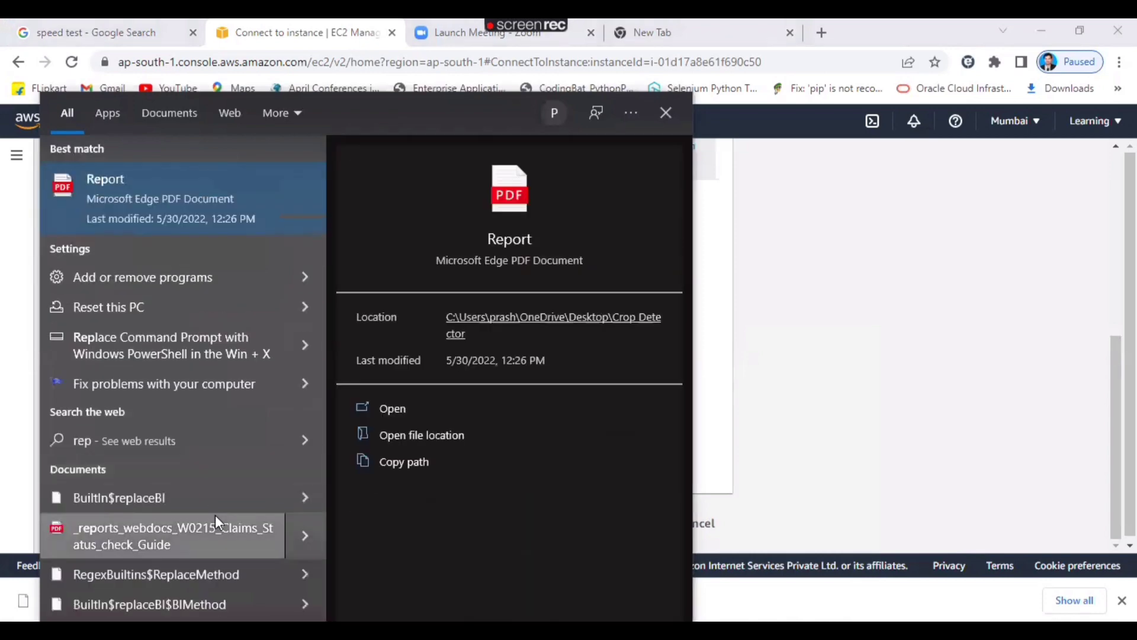
key(BackSpace)
key(BackSpace)
text(dp)
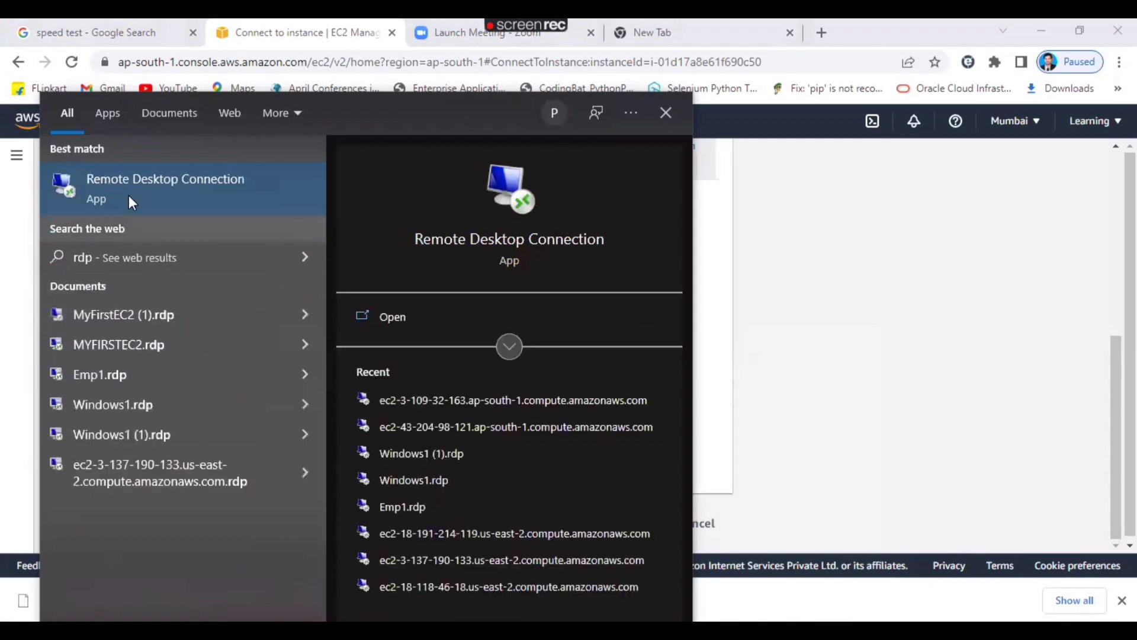
click(187, 190)
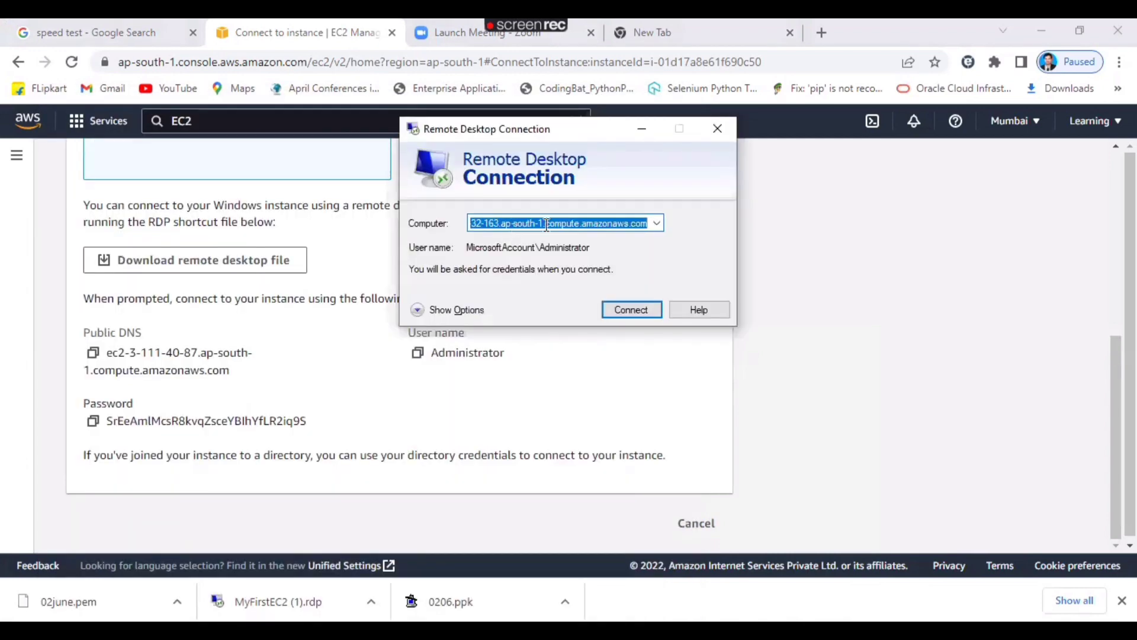
Copy the instance's public DNS and return to the earlier Remote Desktop Connection window, closing the newer one and cancelling the pending credentials prompt.
click(93, 355)
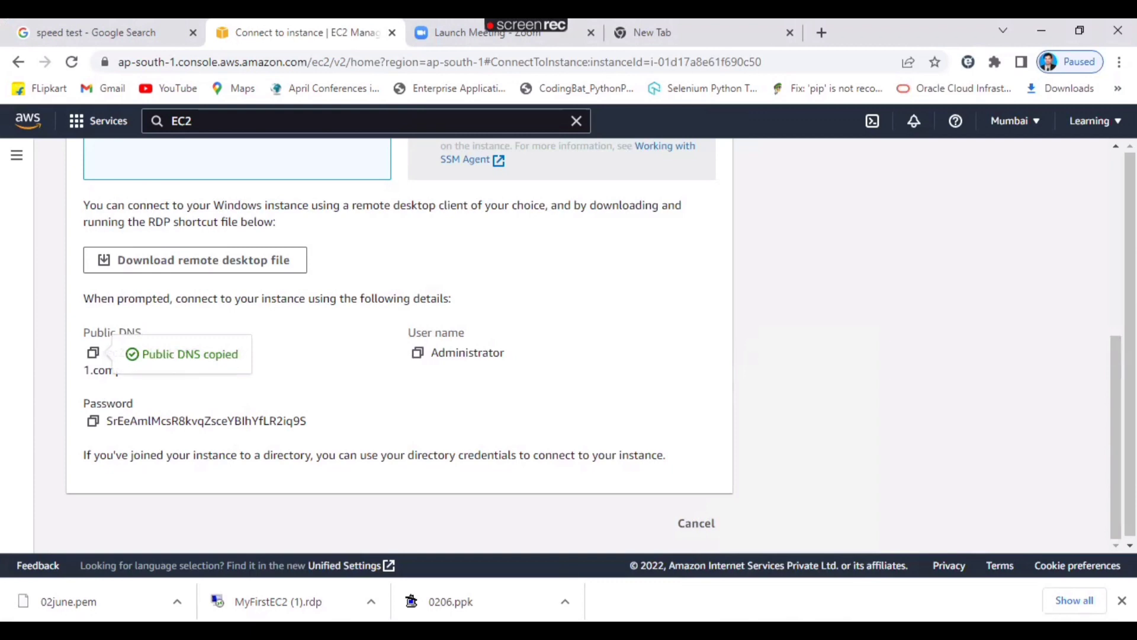
click(593, 631)
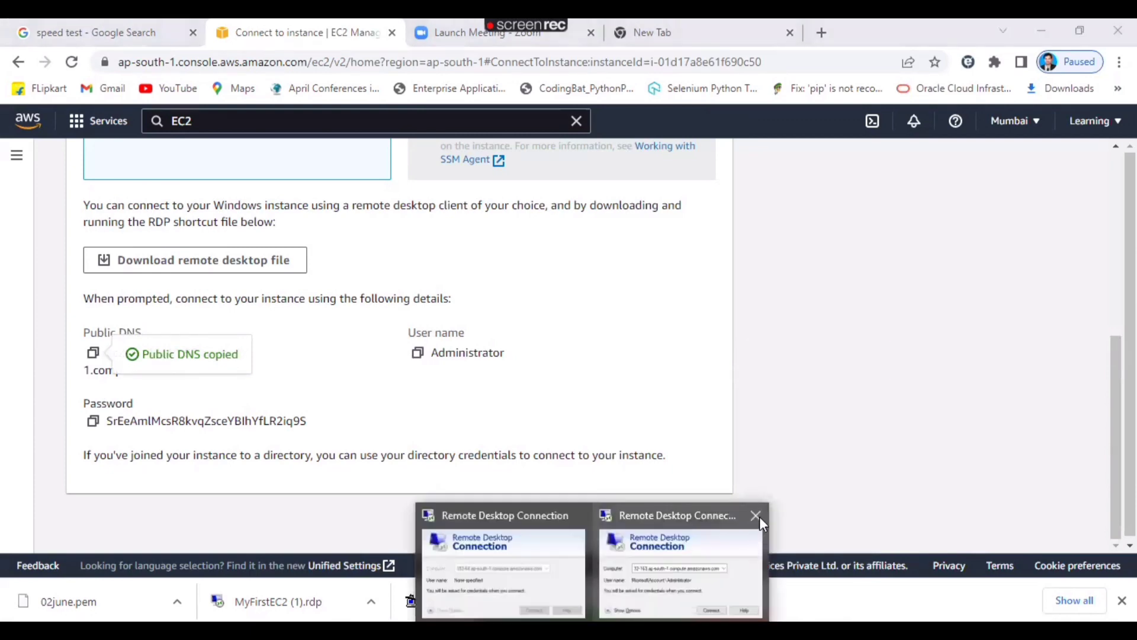
click(756, 515)
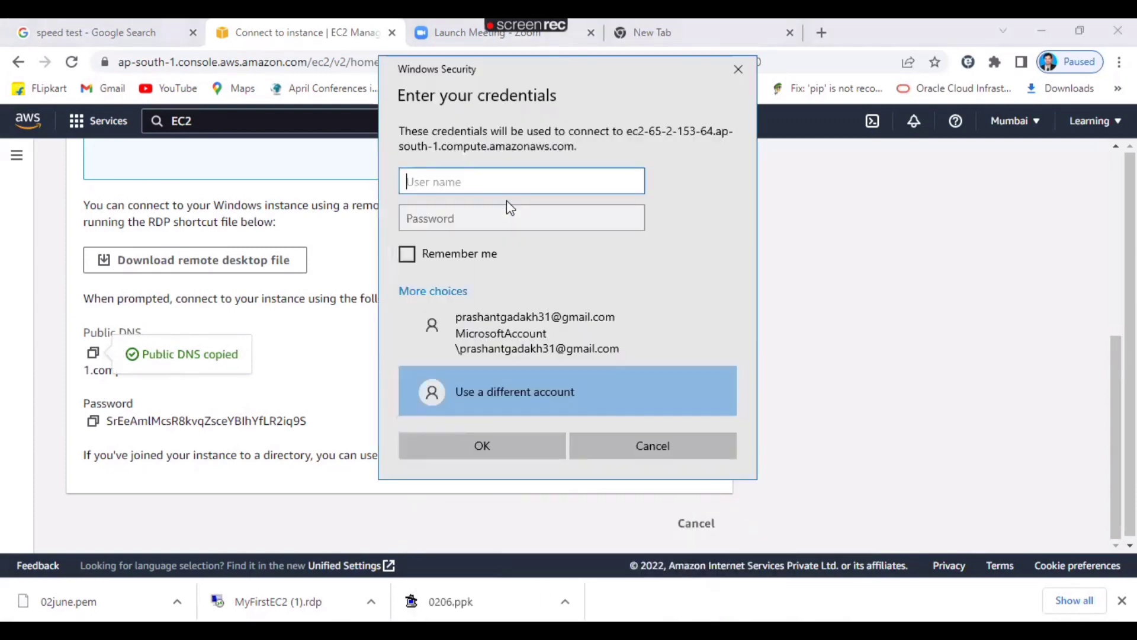
click(738, 70)
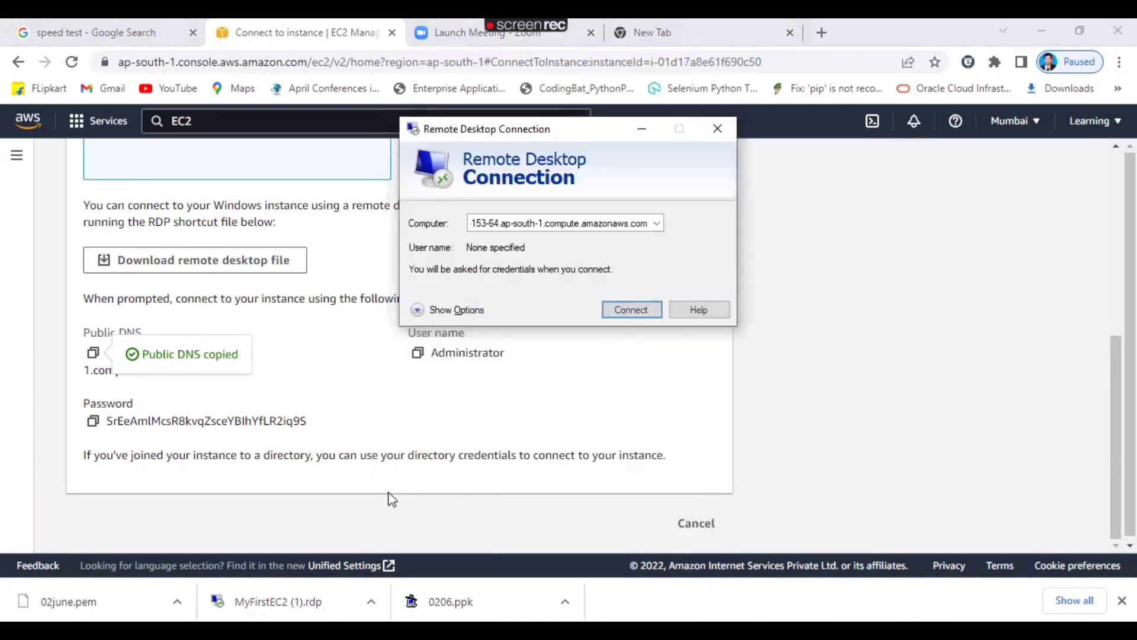
Set the Remote Desktop Connection computer to ec2-3-111-40-87.ap-south-1.compute.amazonaws.com.
double_click(609, 221)
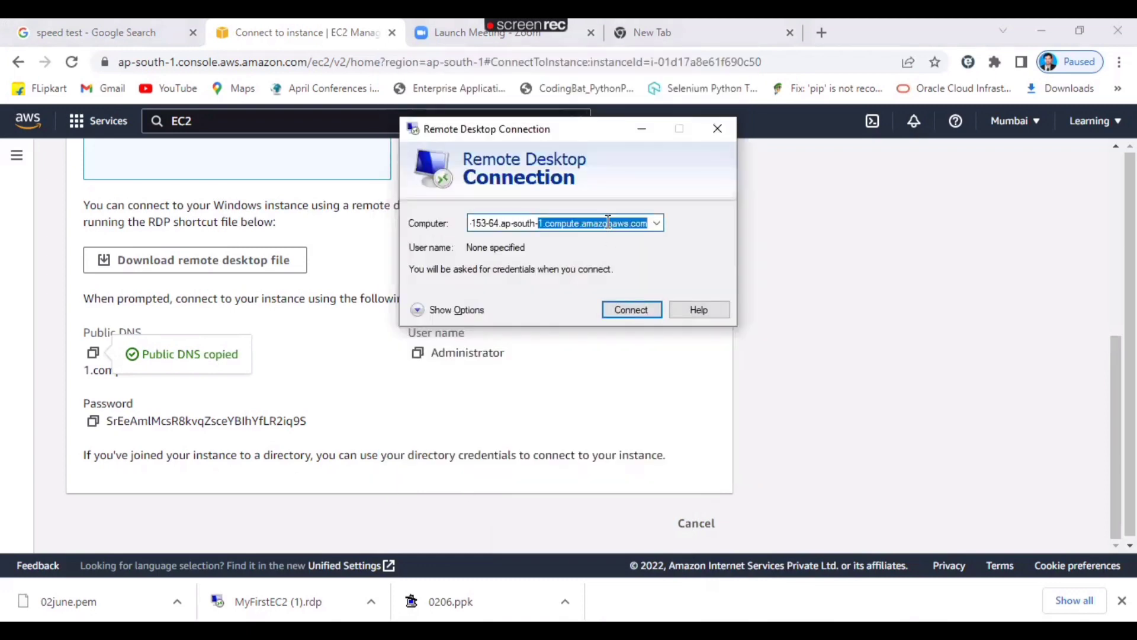
key(ctrl+a)
key(ctrl+v)
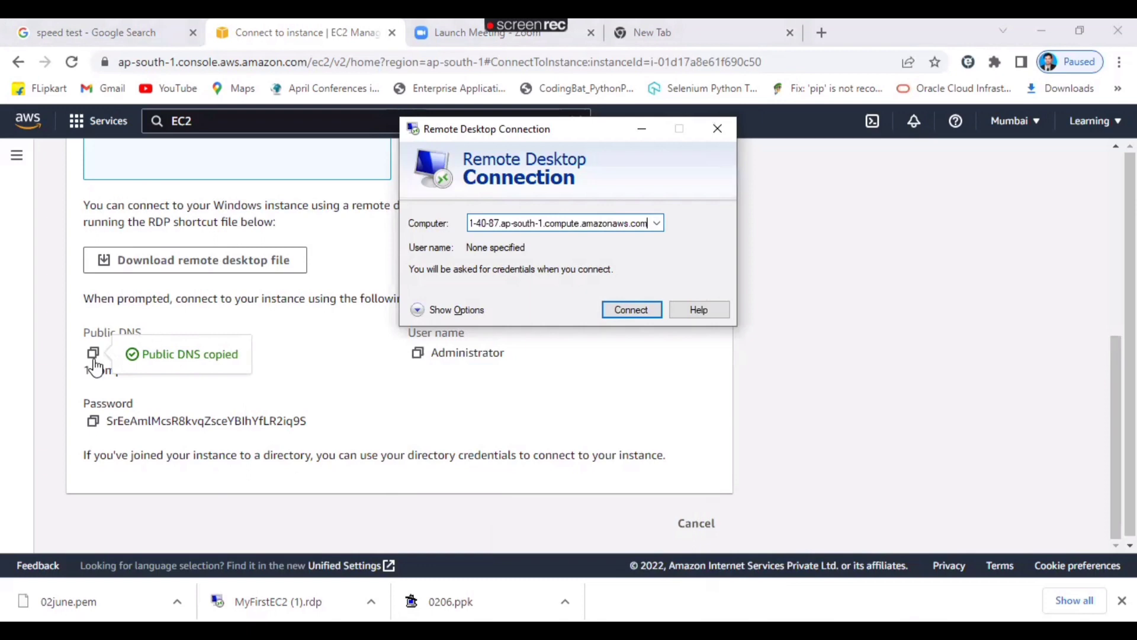
Start the remote desktop connection and choose to sign in with a different account.
click(152, 391)
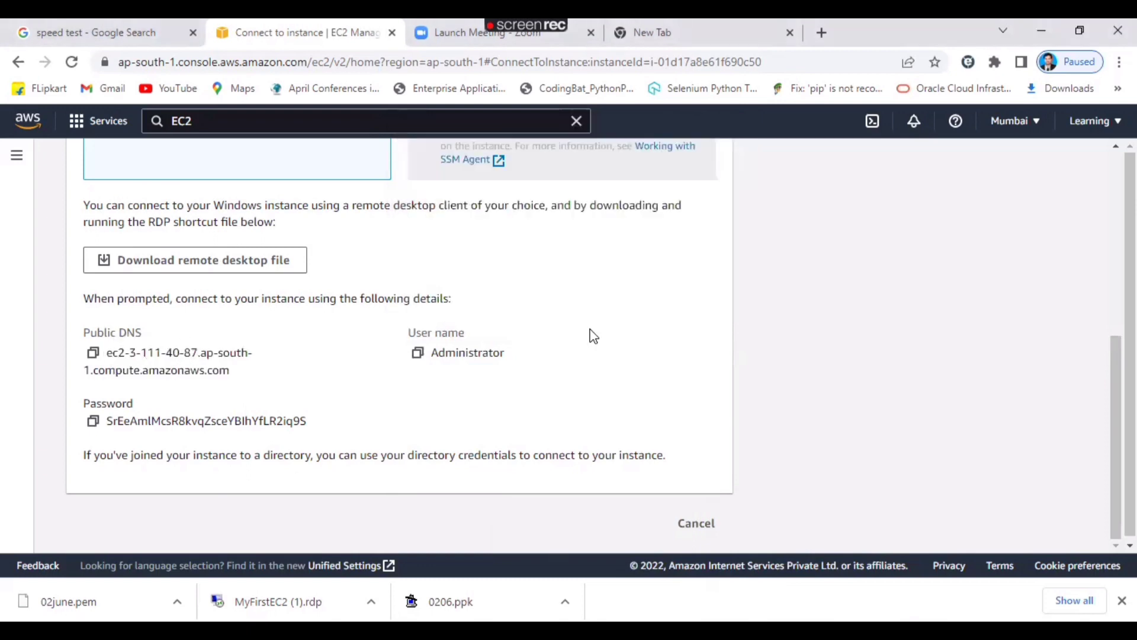
key(alt+Tab)
click(631, 311)
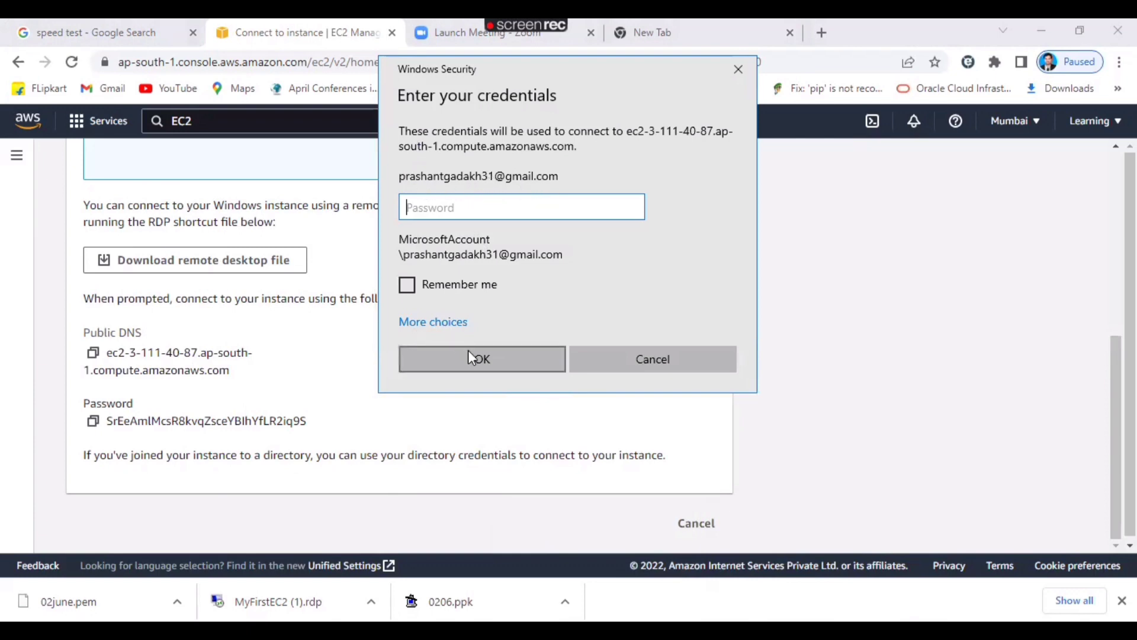
click(446, 324)
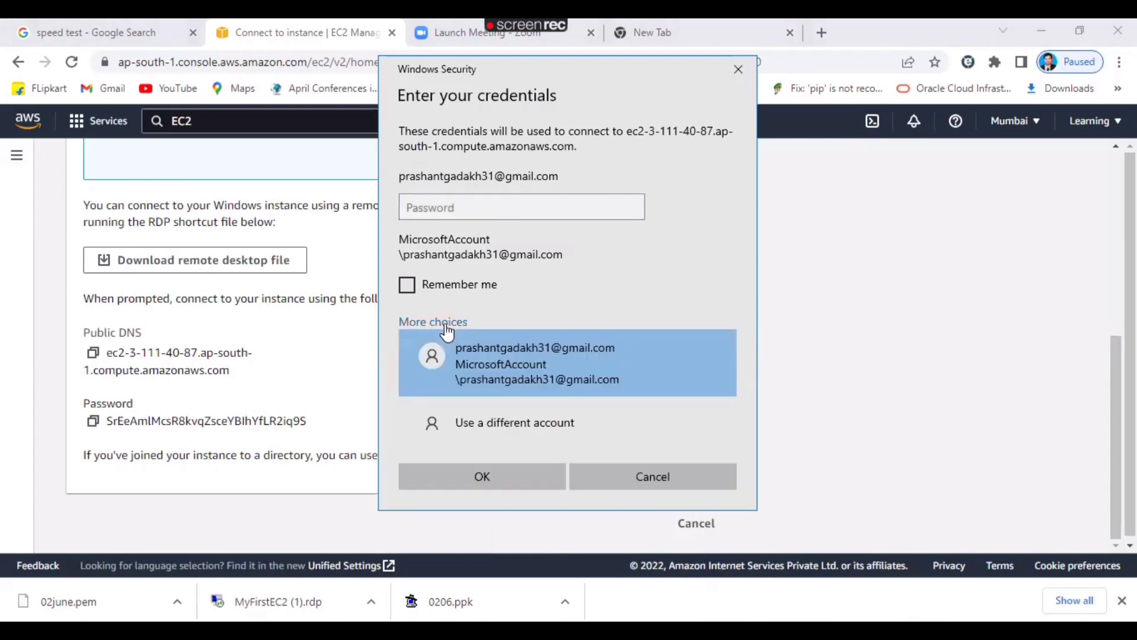
click(486, 424)
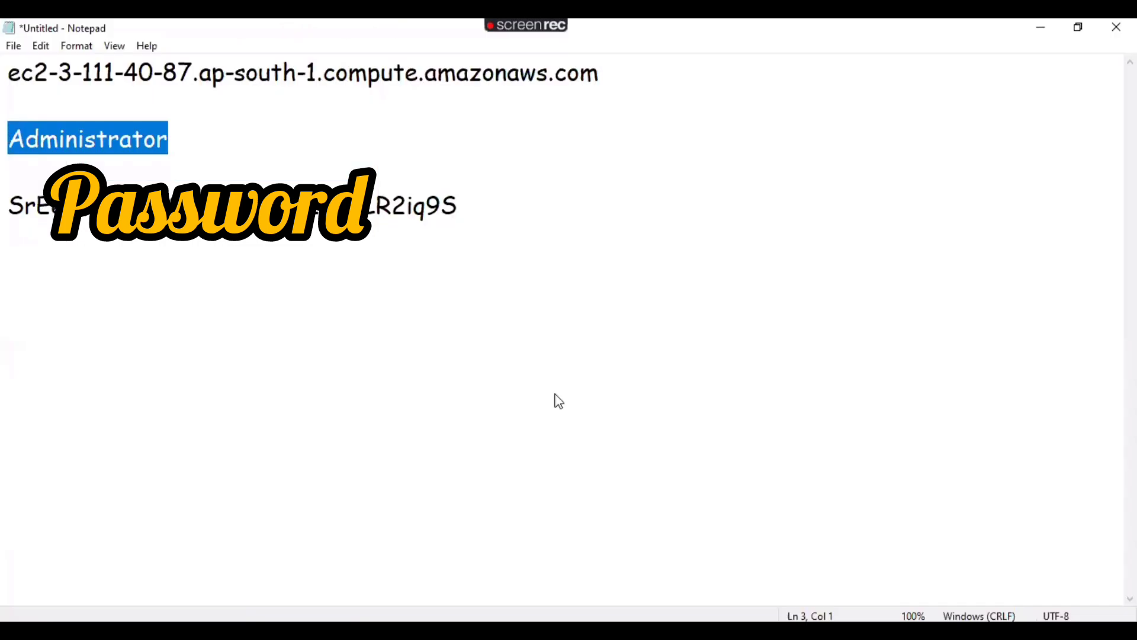
Copy the saved password from Notepad into the credentials prompt's password field, sign in and connect despite the certificate errors.
key(Down)
key(Down)
key(shift+End)
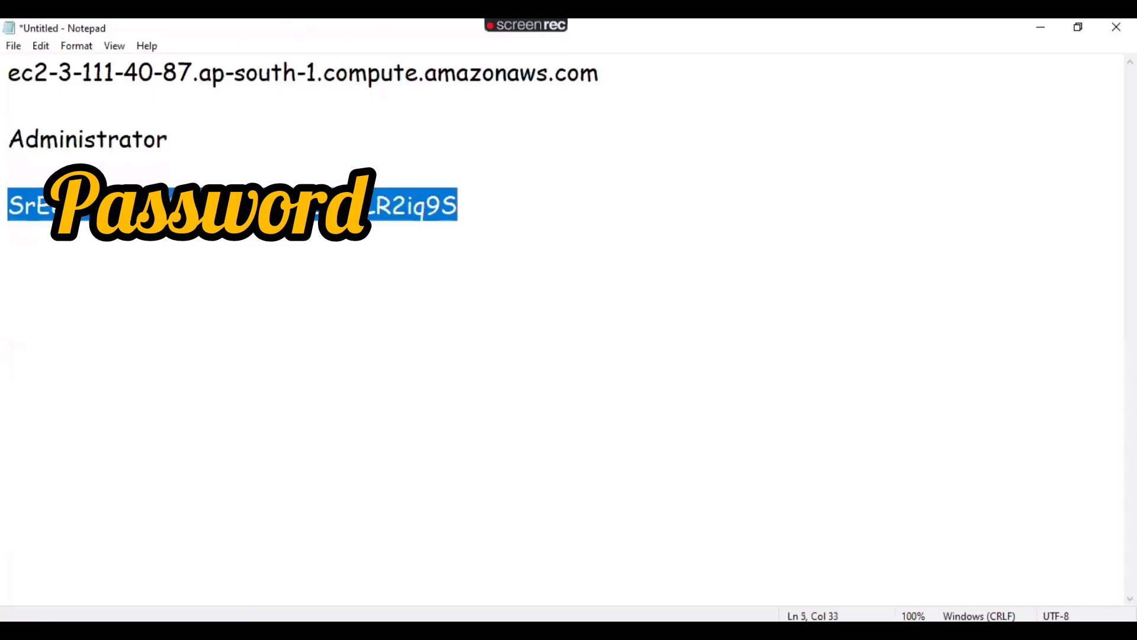
key(ctrl+x)
key(ctrl+z)
key(alt+Tab)
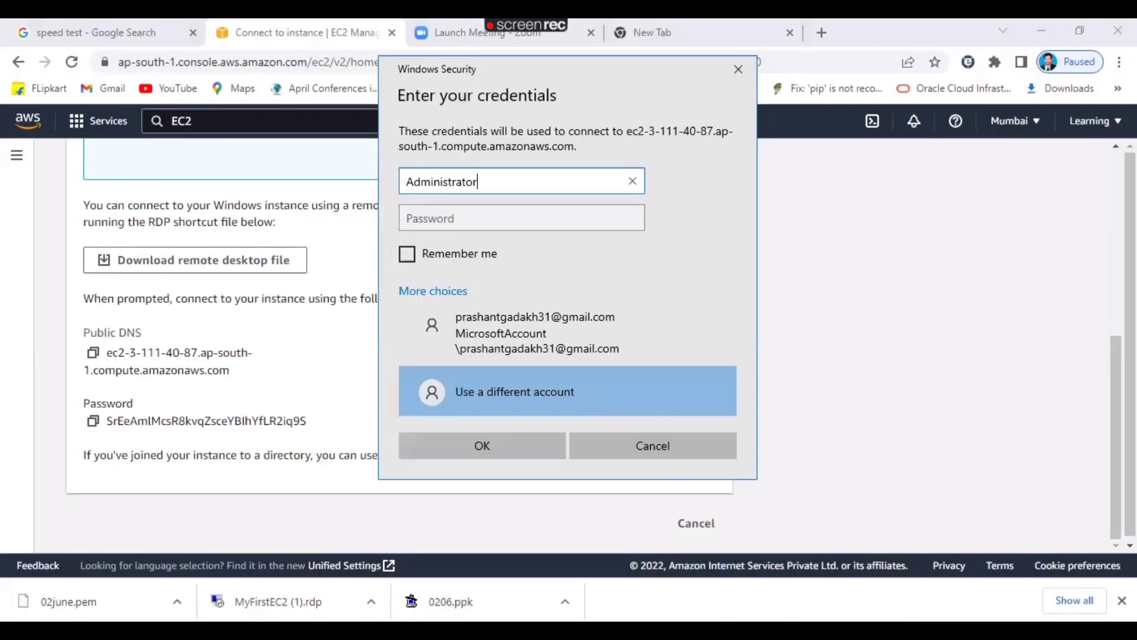
click(515, 219)
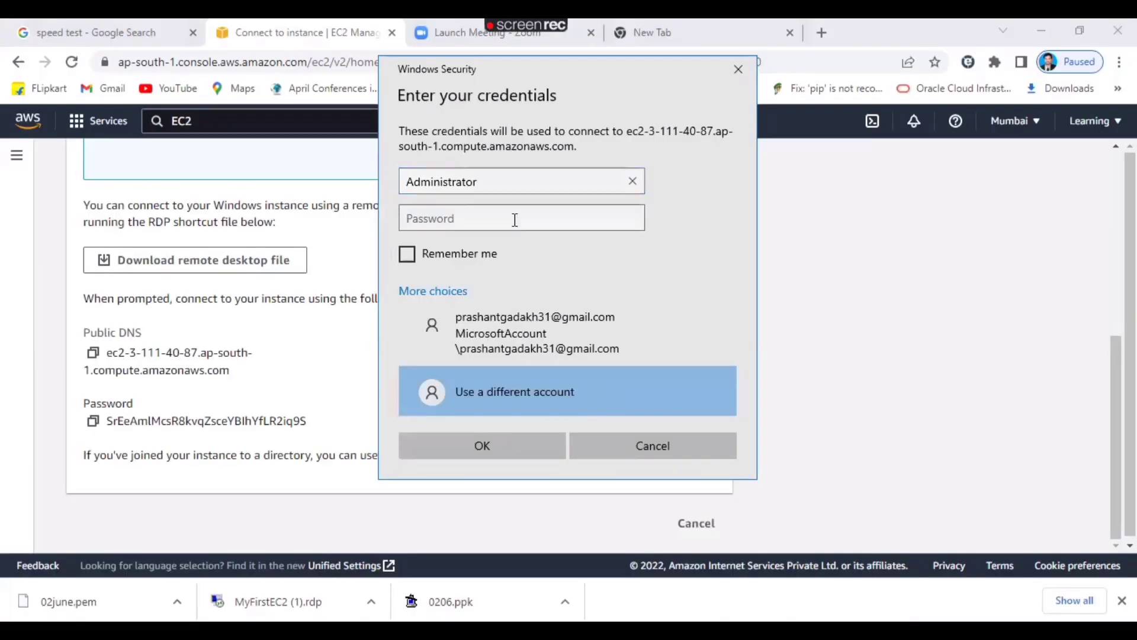
key(ctrl+v)
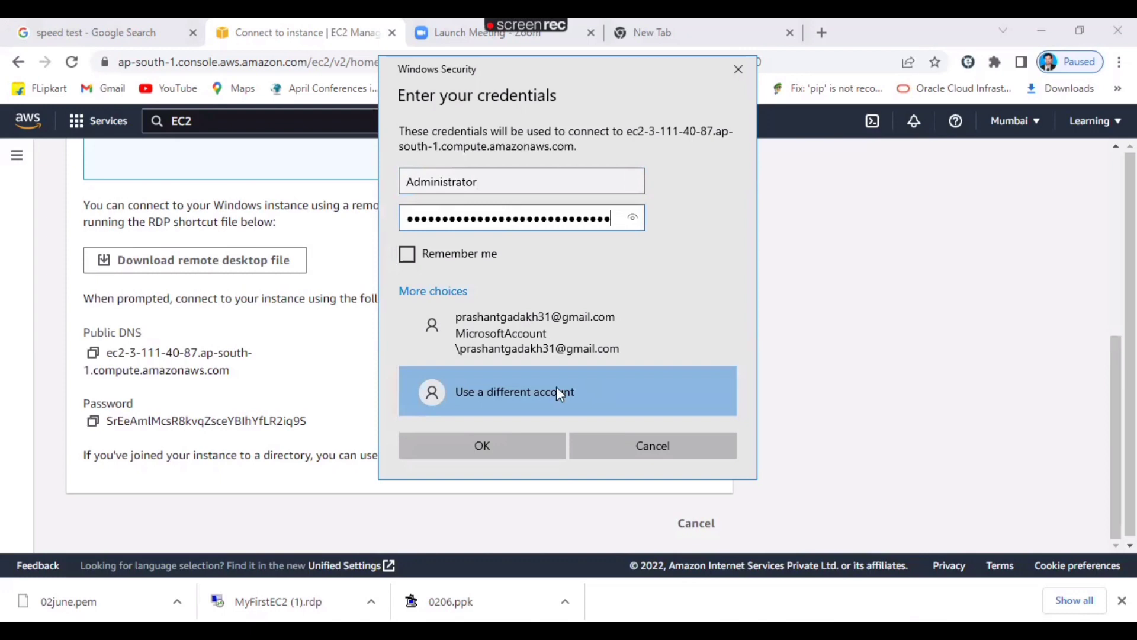
click(505, 453)
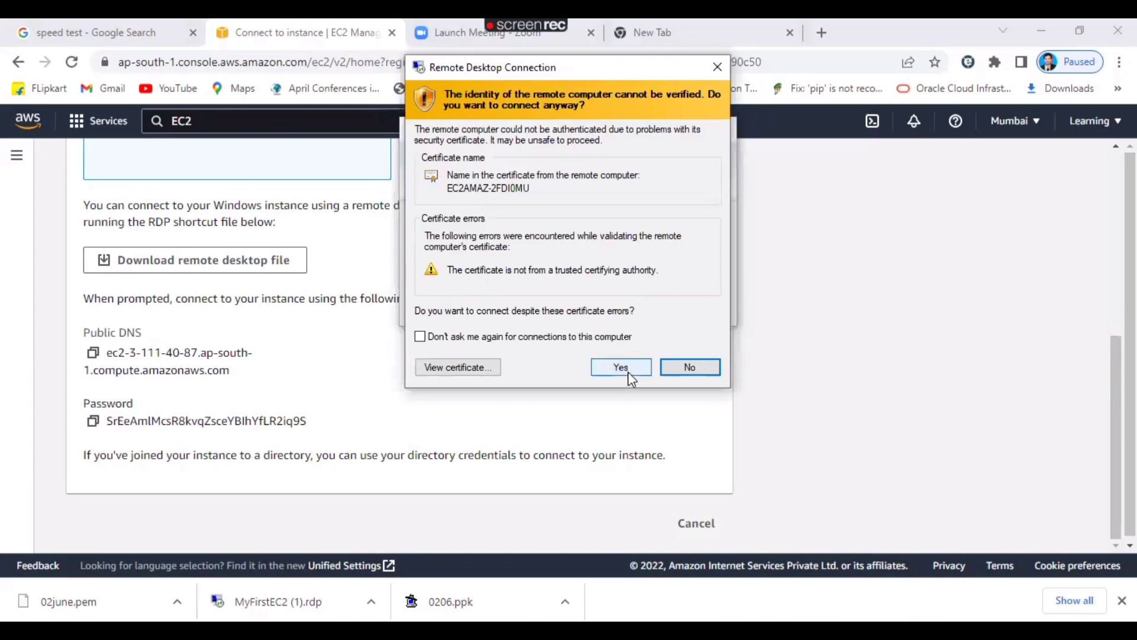
click(621, 367)
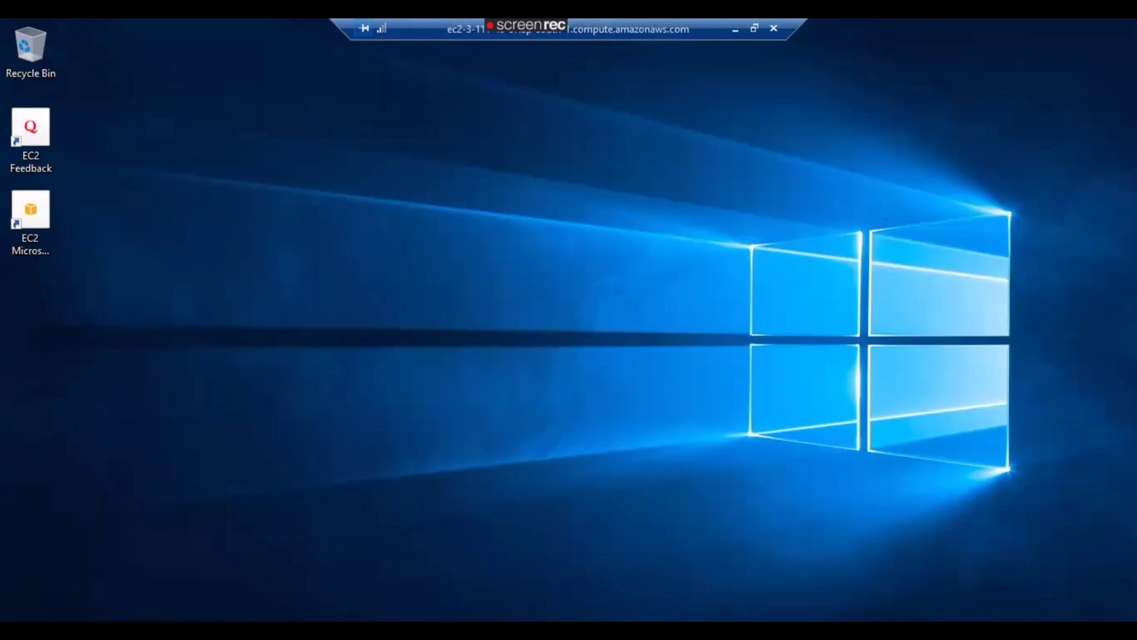
Look through the remote machine's Start menu and its Documents, Desktop, Pictures, Local Disk (C:) and This PC locations.
key(super)
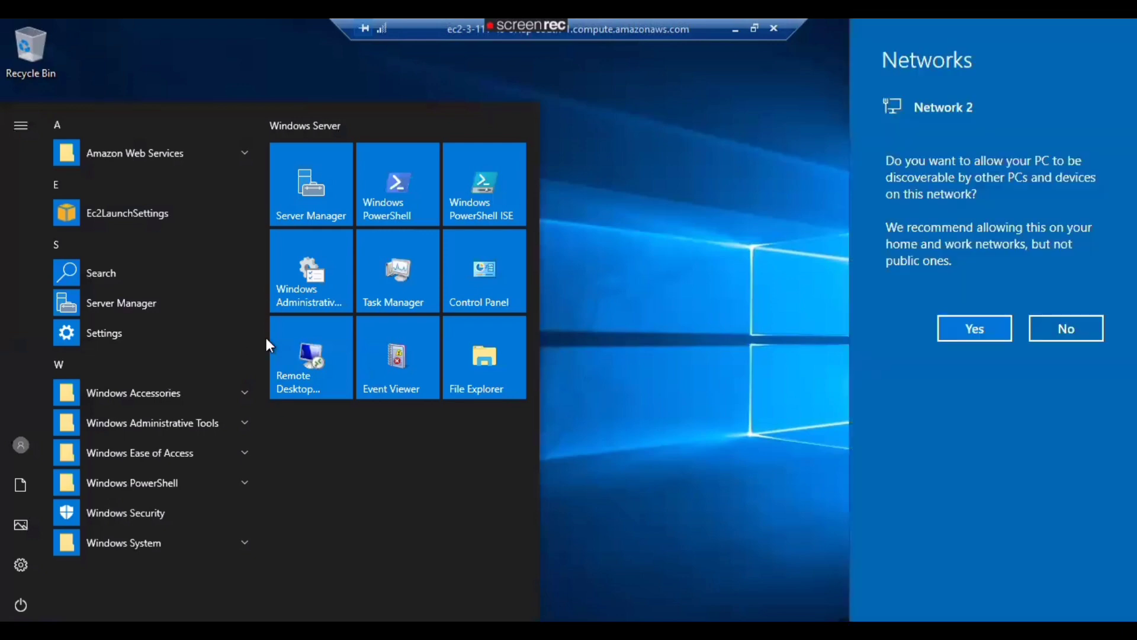
click(704, 378)
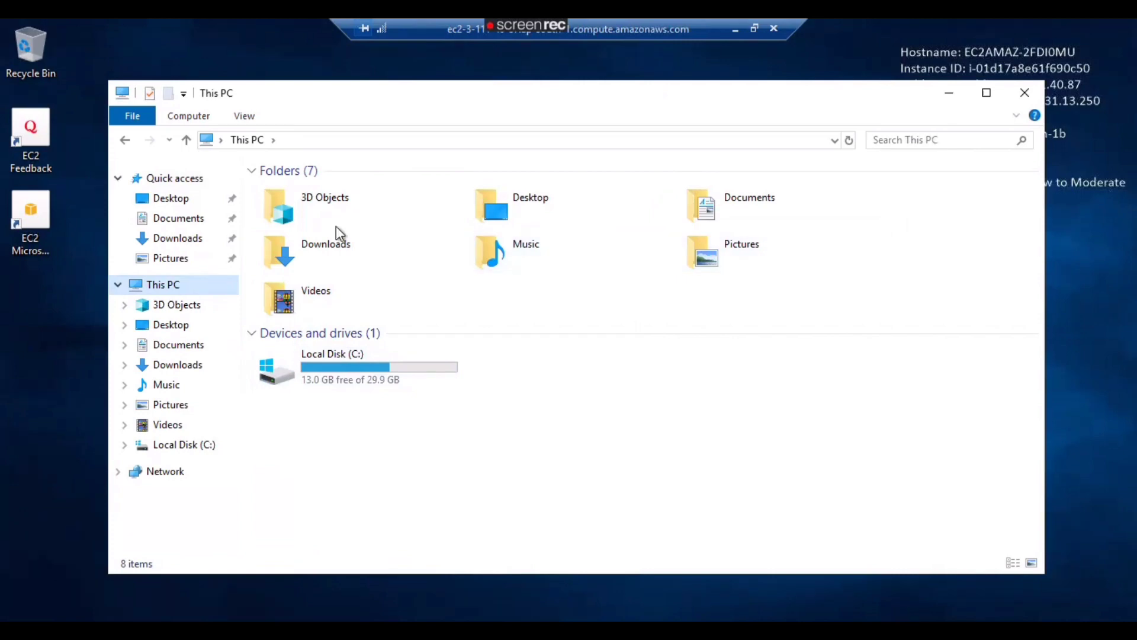
click(191, 220)
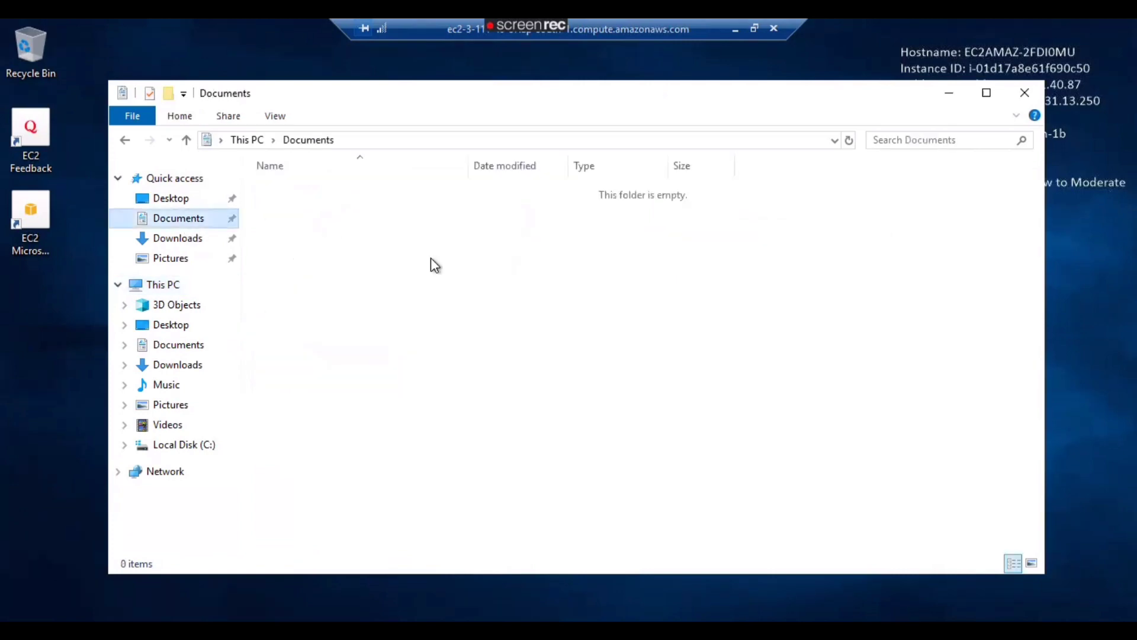
click(163, 199)
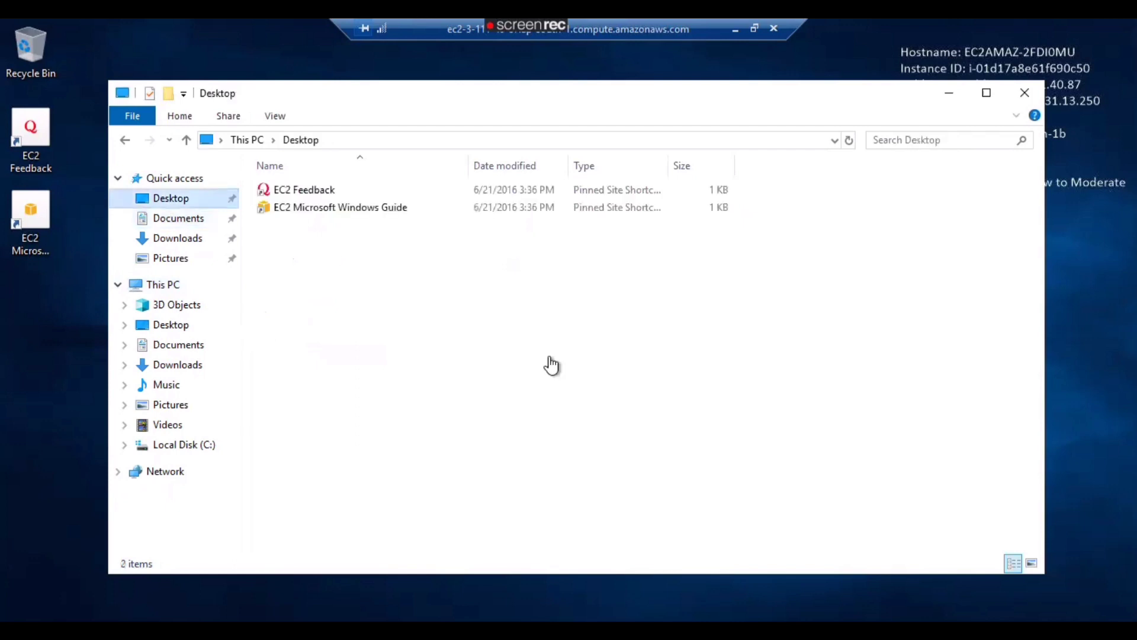
click(178, 262)
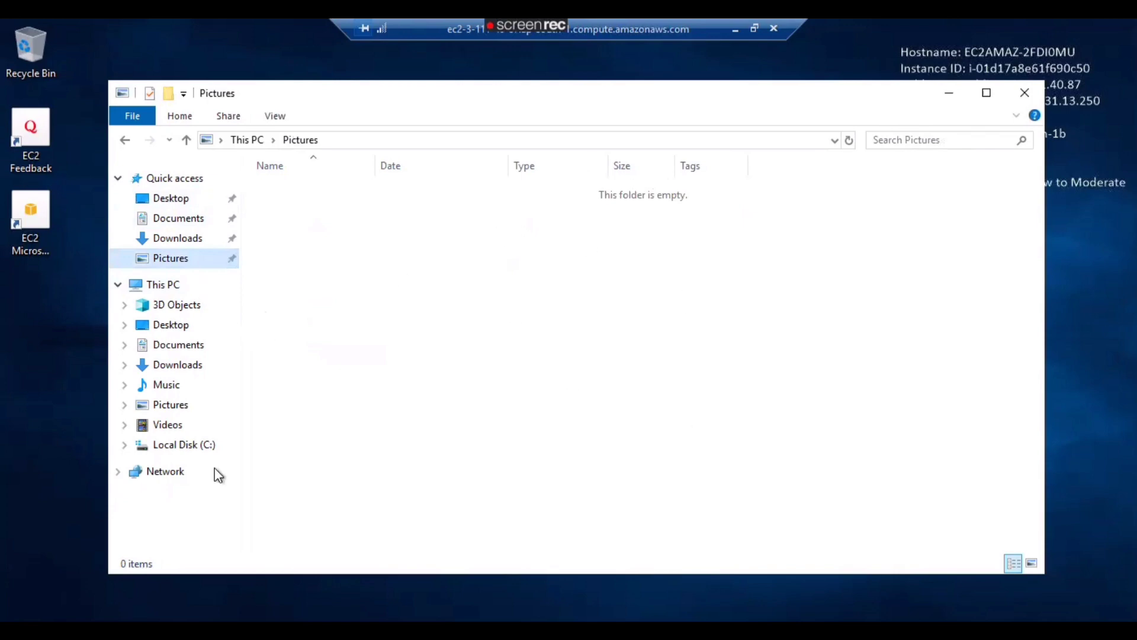
click(194, 446)
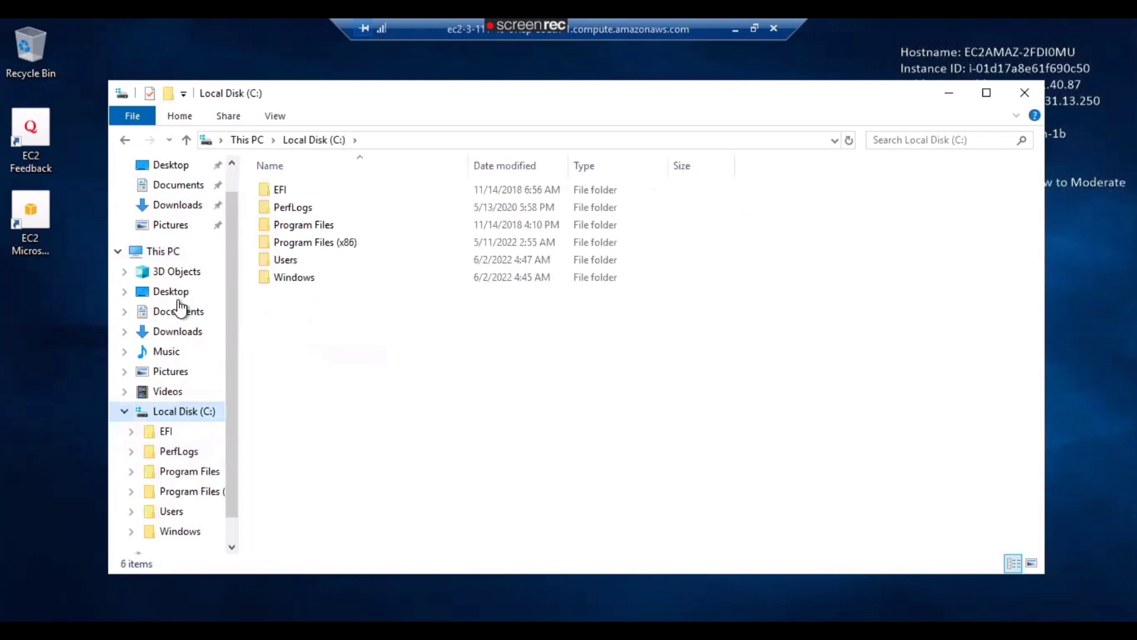
scroll(193, 287, down, 1)
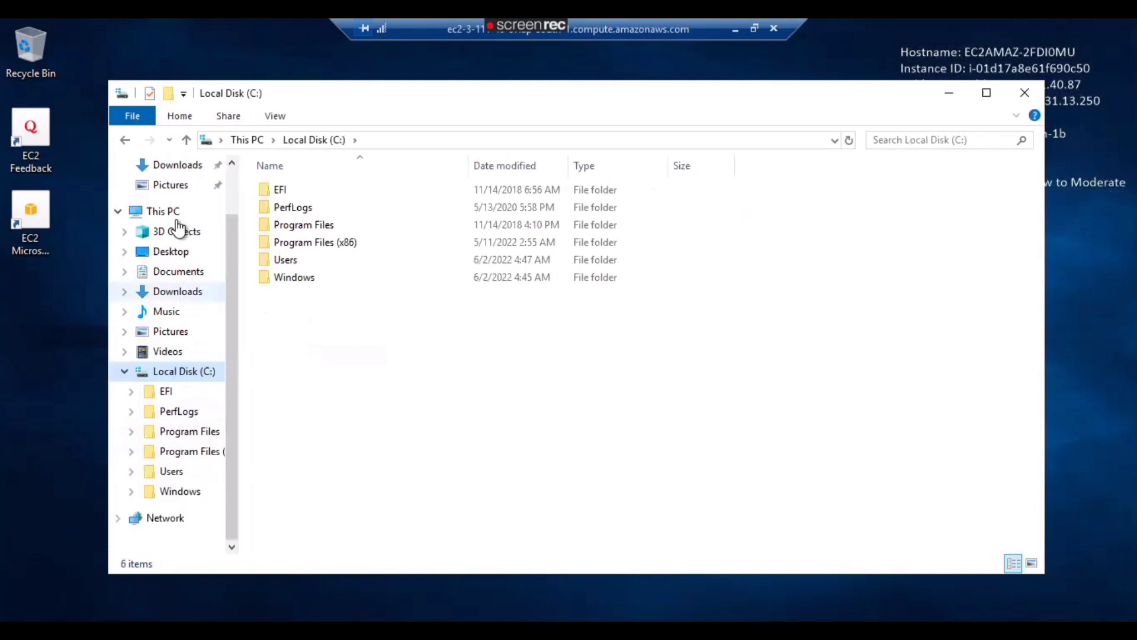
click(177, 213)
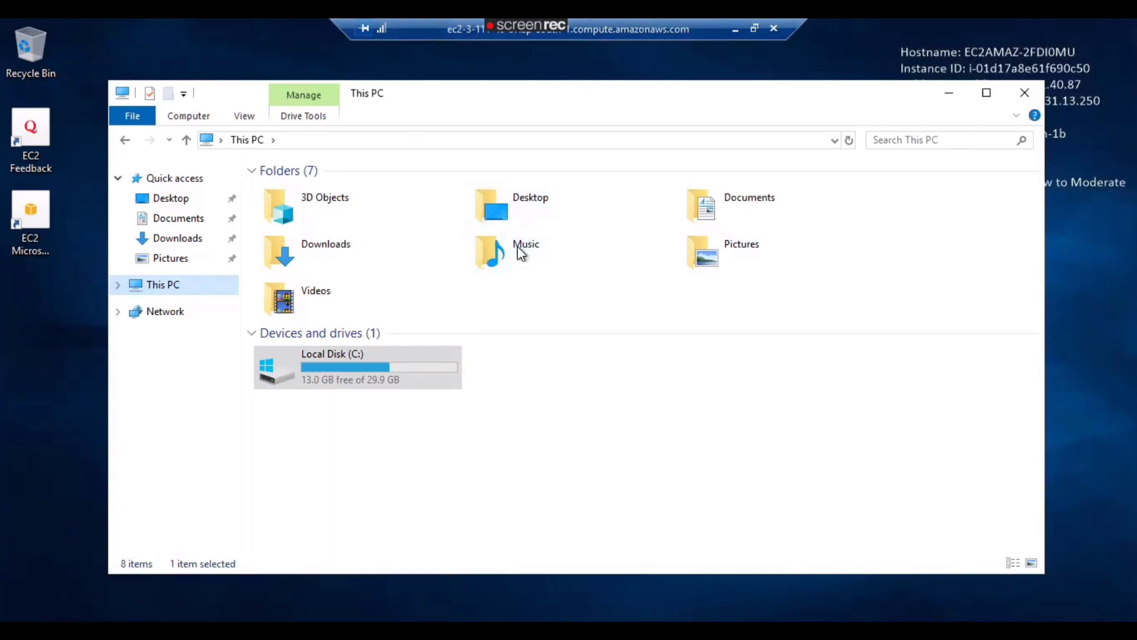
Disconnect the remote session and review the RDP client connection details of instance 0206.
click(775, 28)
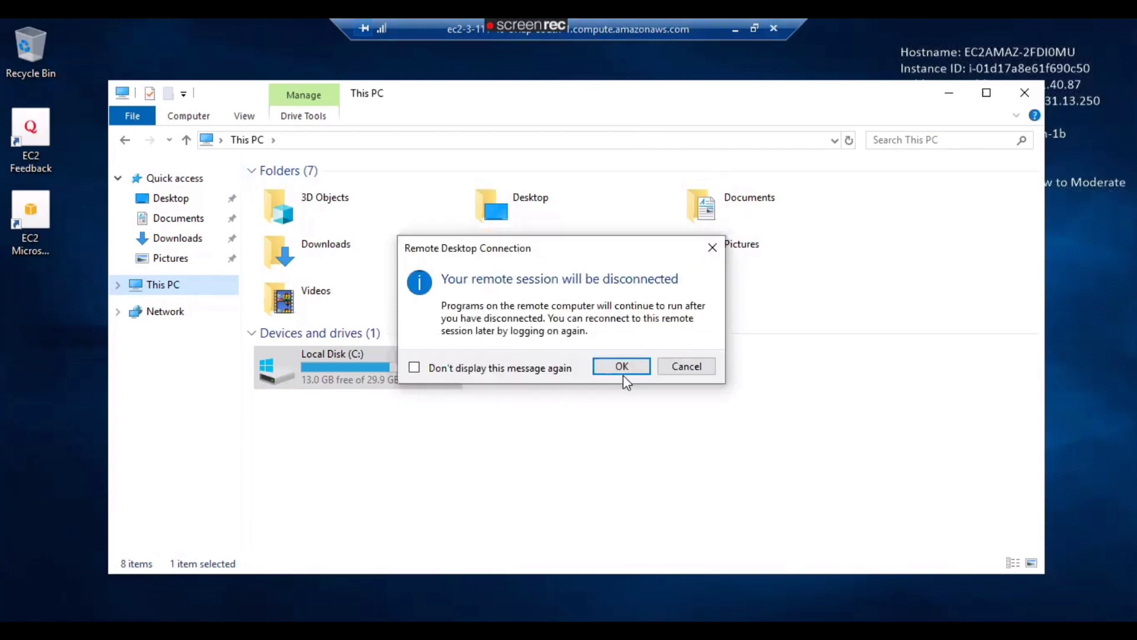
click(622, 367)
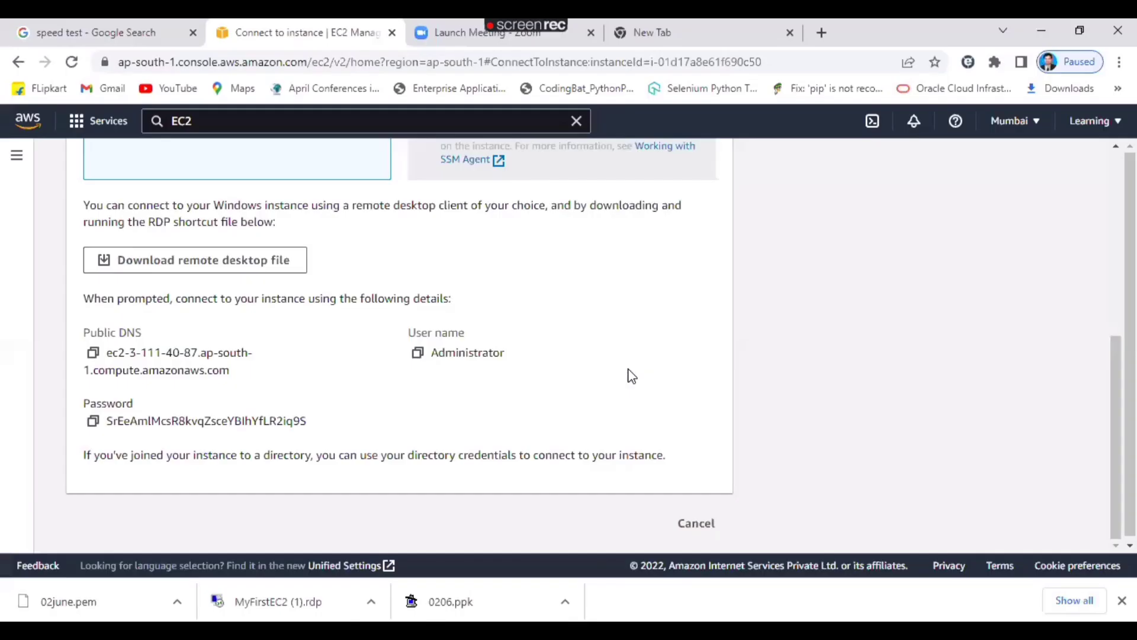
scroll(1093, 418, up, 2)
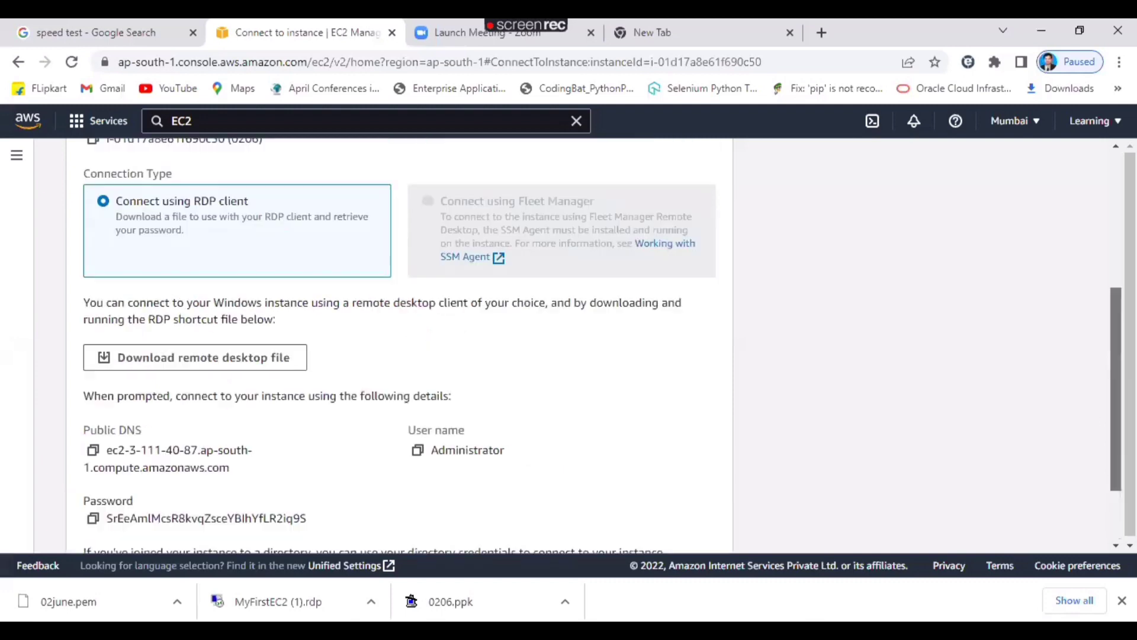
scroll(882, 224, up, 5)
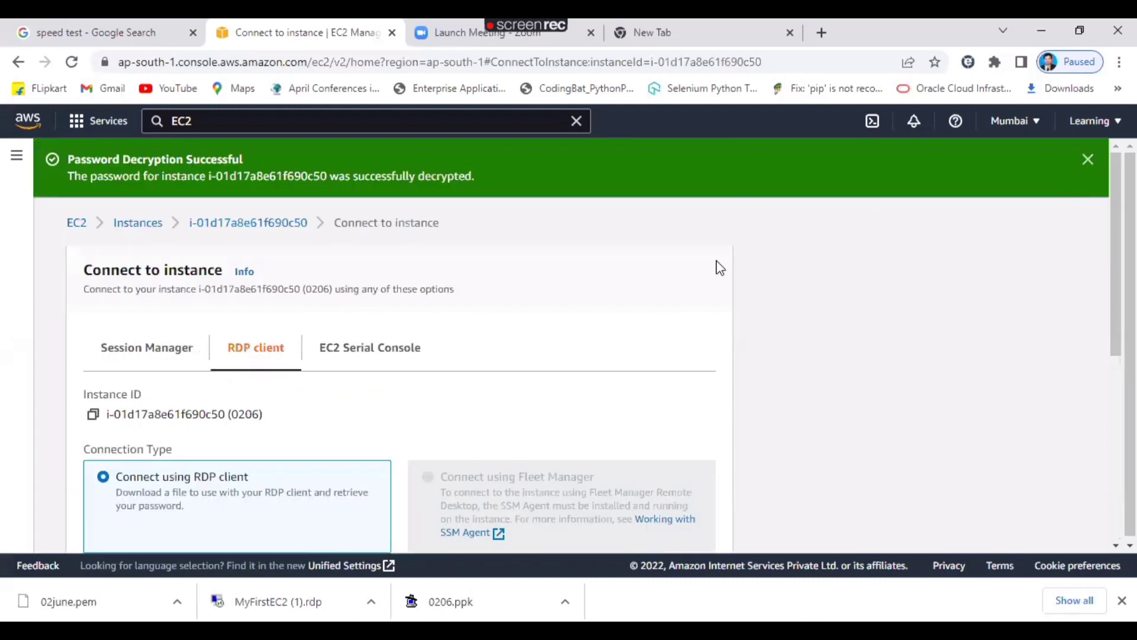
scroll(569, 343, down, 3)
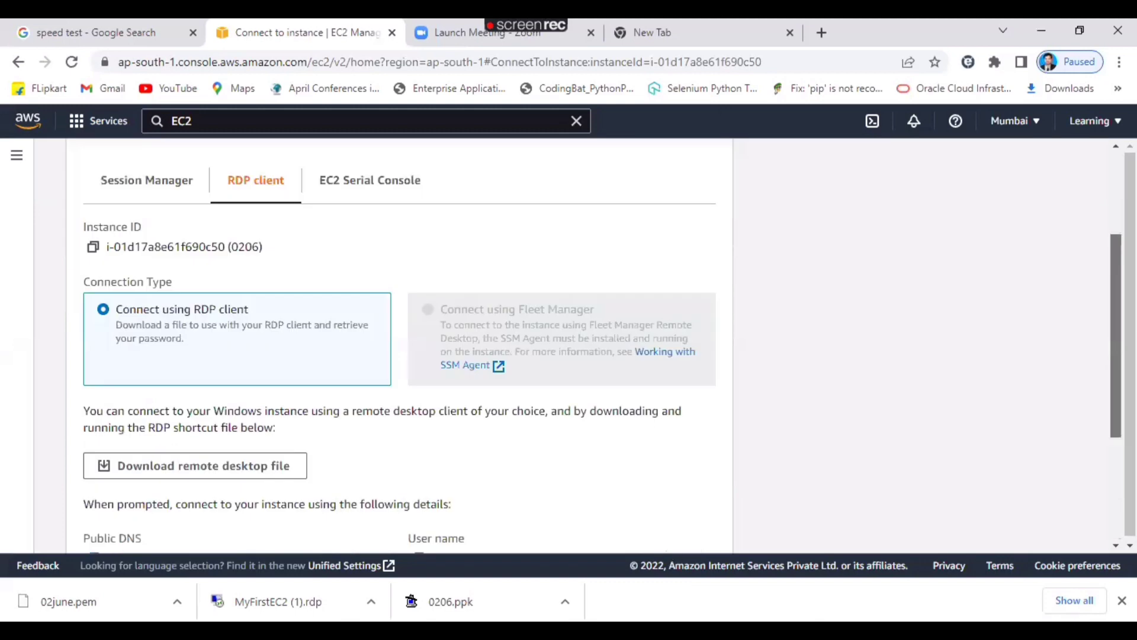
scroll(397, 343, down, 3)
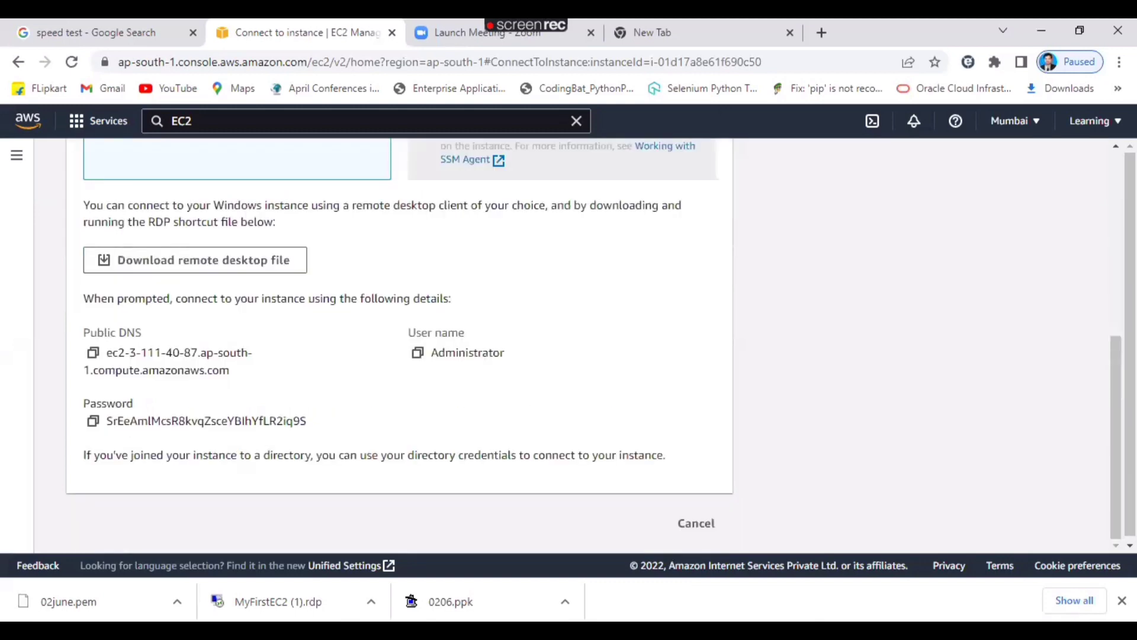
Switch to Paint and move the Windows/Linux connection notes slightly right and down, placing the text on the canvas.
key(alt+Tab)
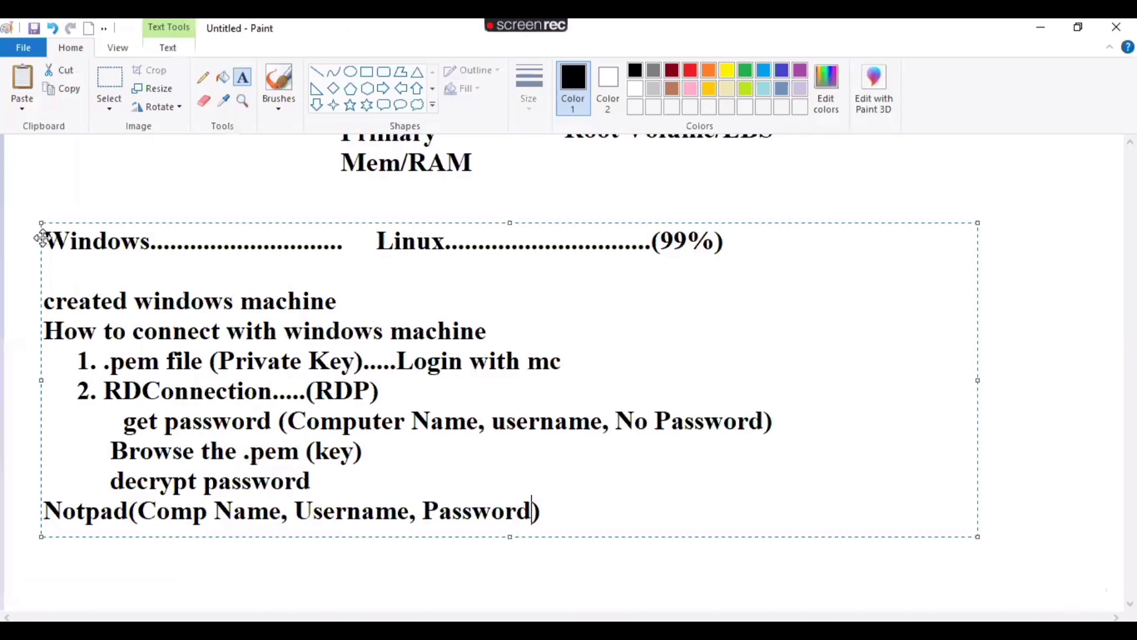
drag(42, 239, 68, 248)
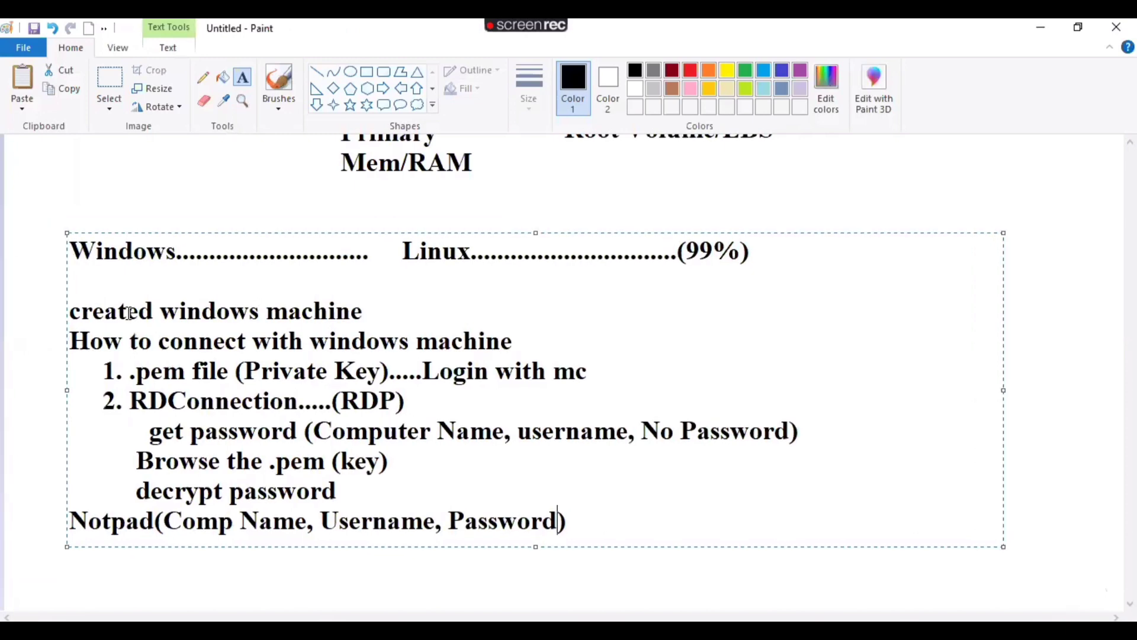
click(52, 339)
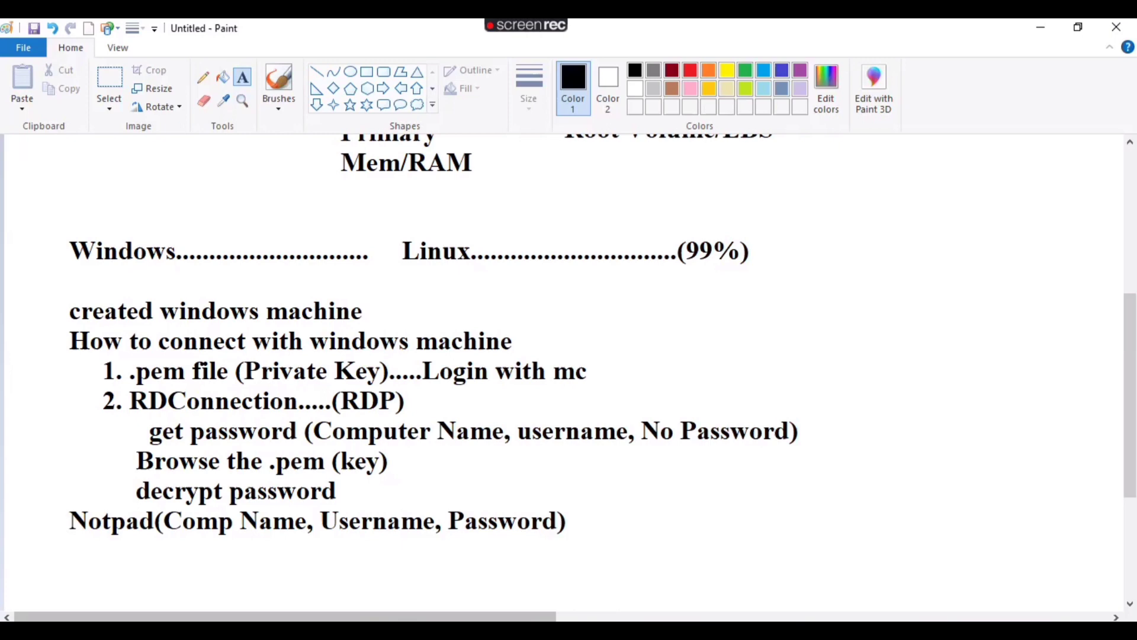
Draw freehand pencil tick marks beside the Ec2 Instance, Virtual Mc and Server labels at the top of the canvas.
scroll(563, 373, up, 5)
click(738, 397)
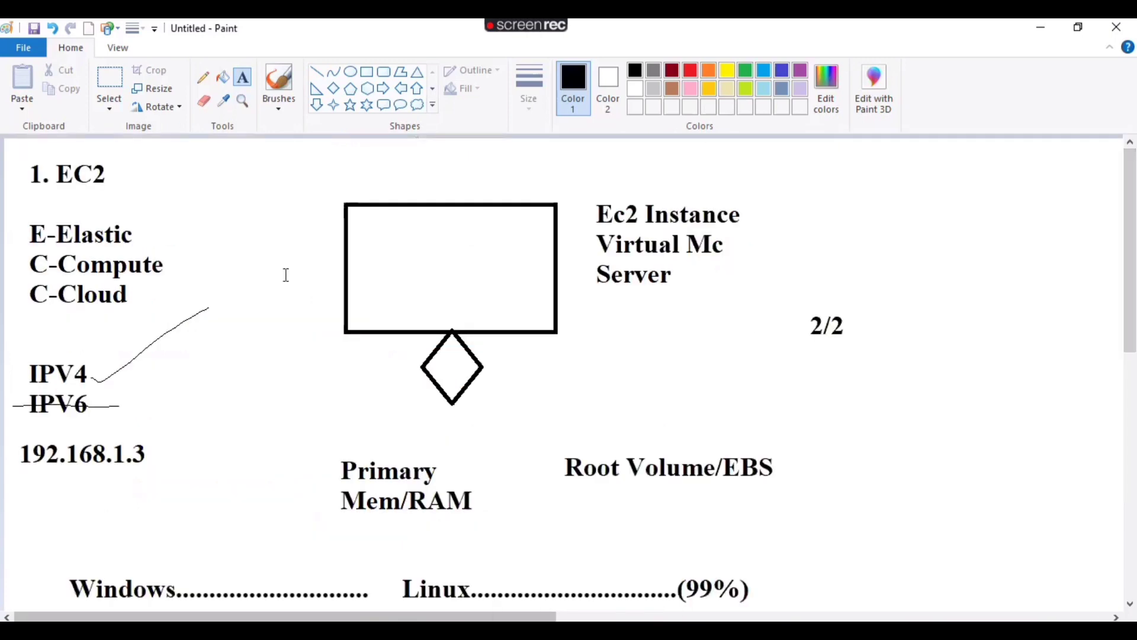
click(74, 49)
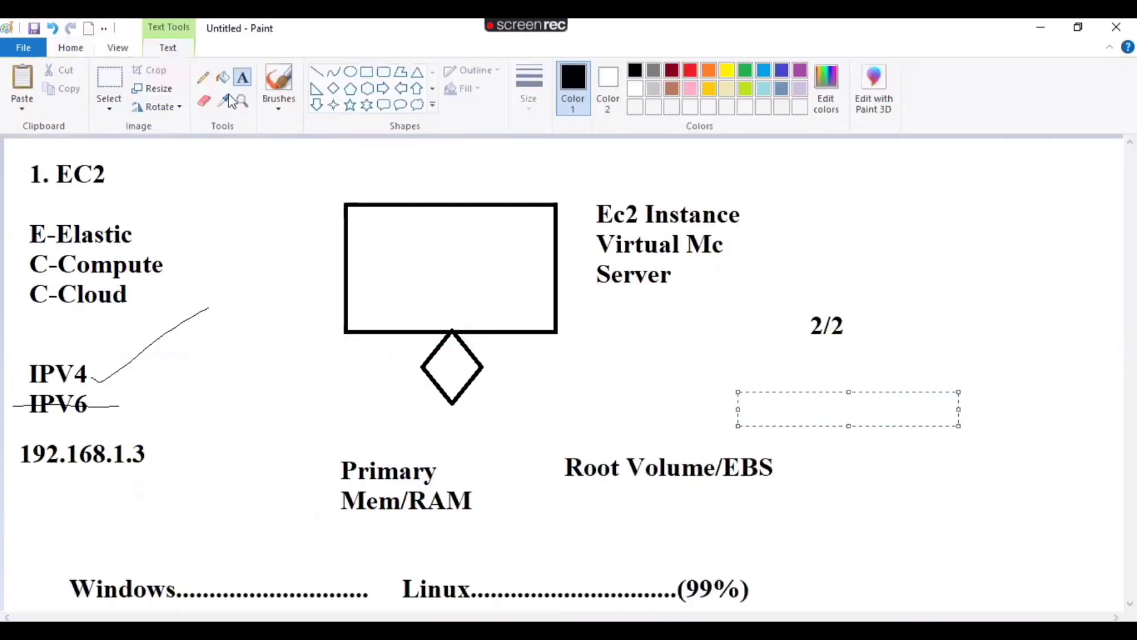
click(206, 77)
drag(740, 216, 886, 155)
drag(719, 260, 858, 194)
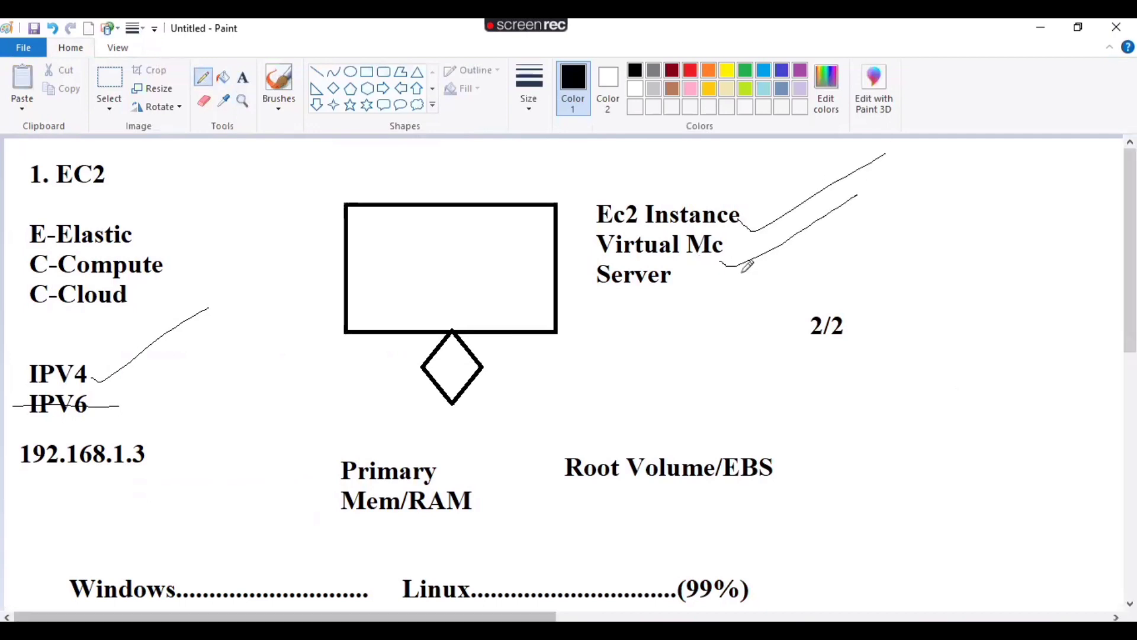
mouse_move(677, 309)
mouse_down()
mouse_move(664, 299)
mouse_move(798, 228)
mouse_up()
drag(611, 209, 680, 162)
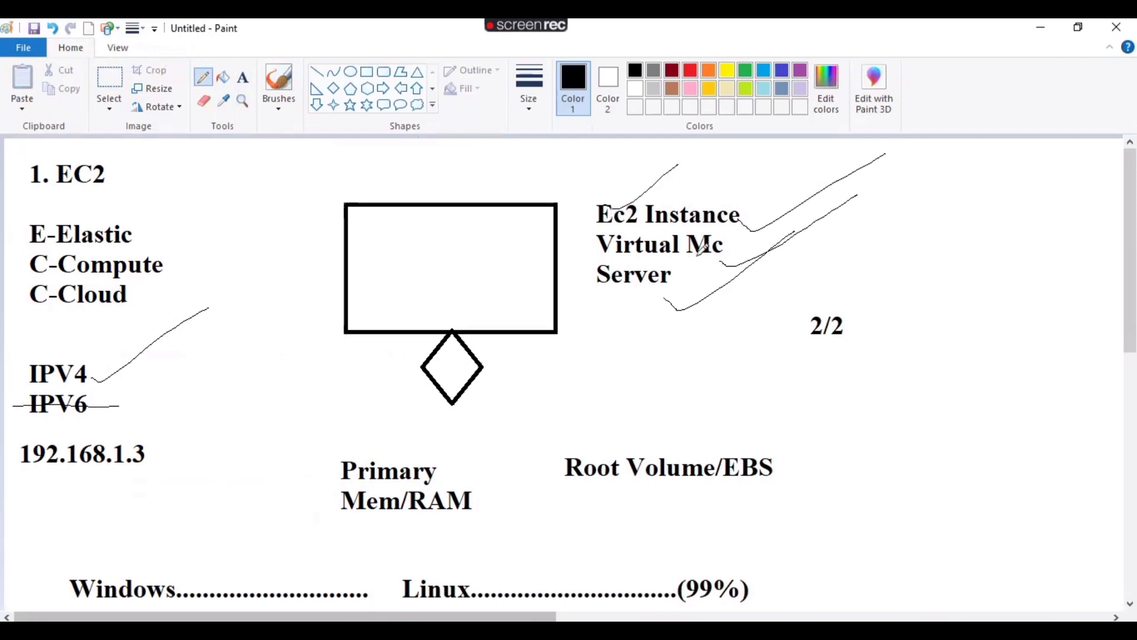
drag(698, 263, 782, 220)
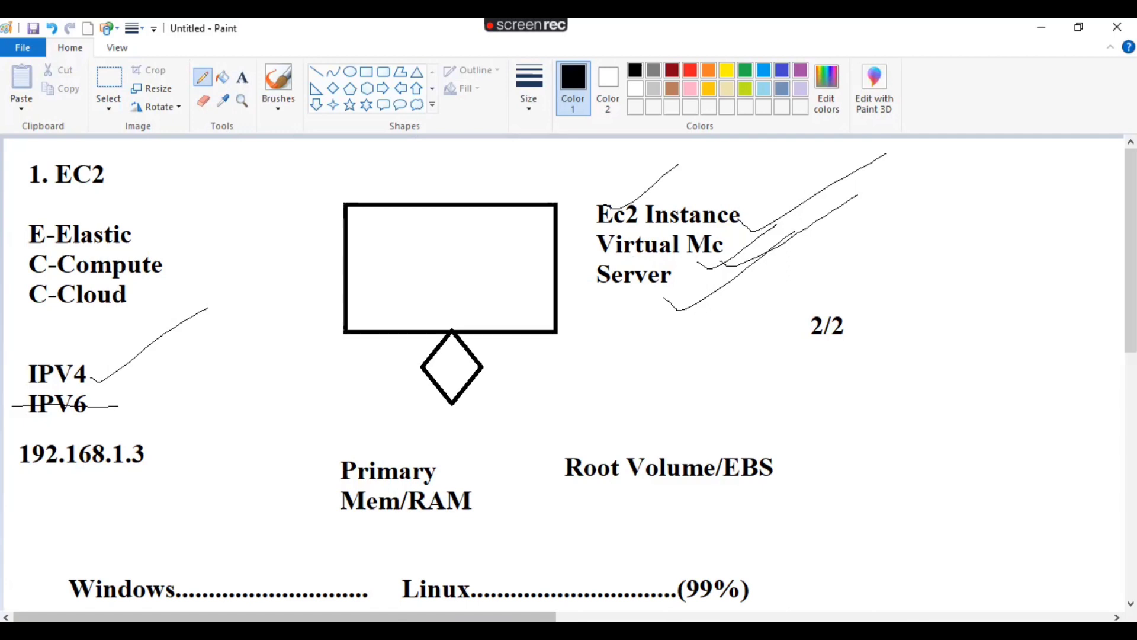
Return to the EC2 console's Instances list, select instance 0206 and show its available state actions.
key(alt+Tab)
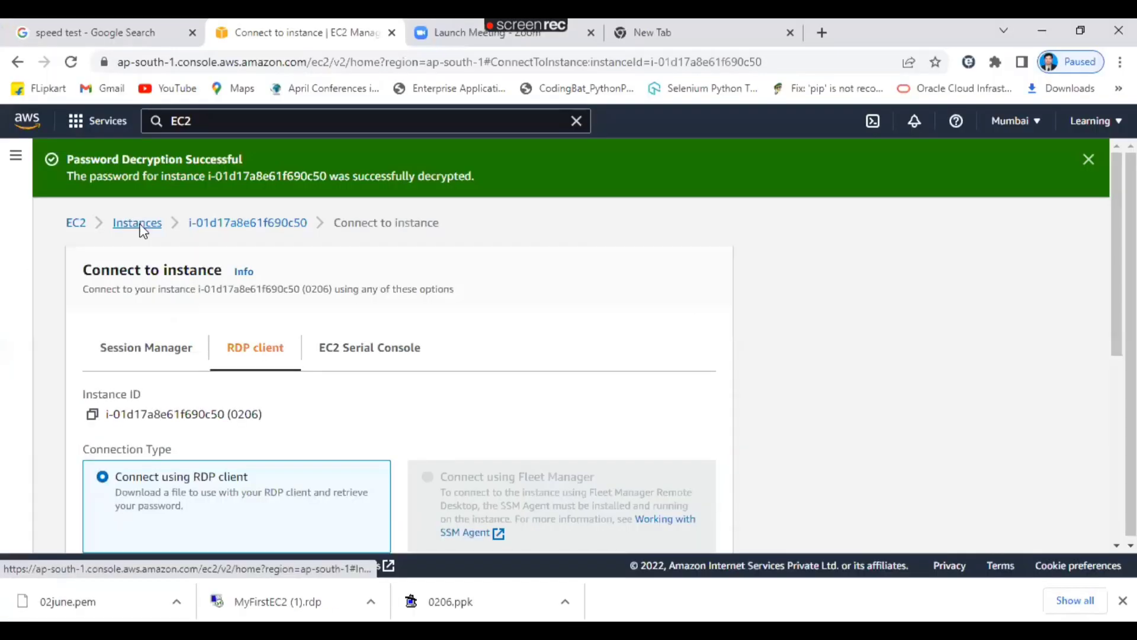
click(143, 231)
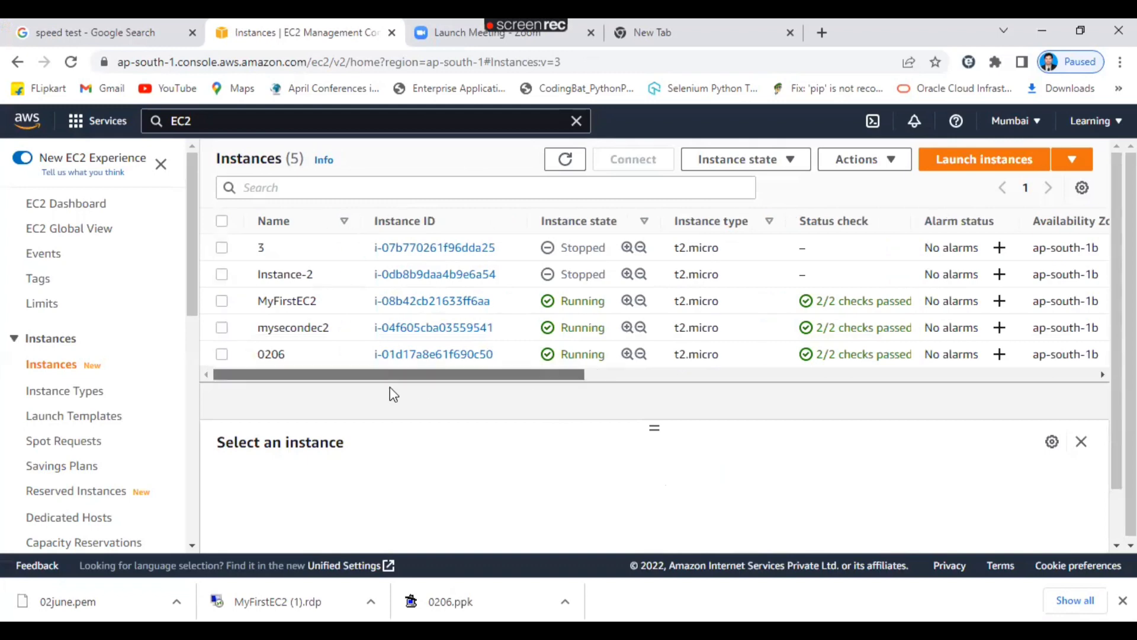
click(222, 355)
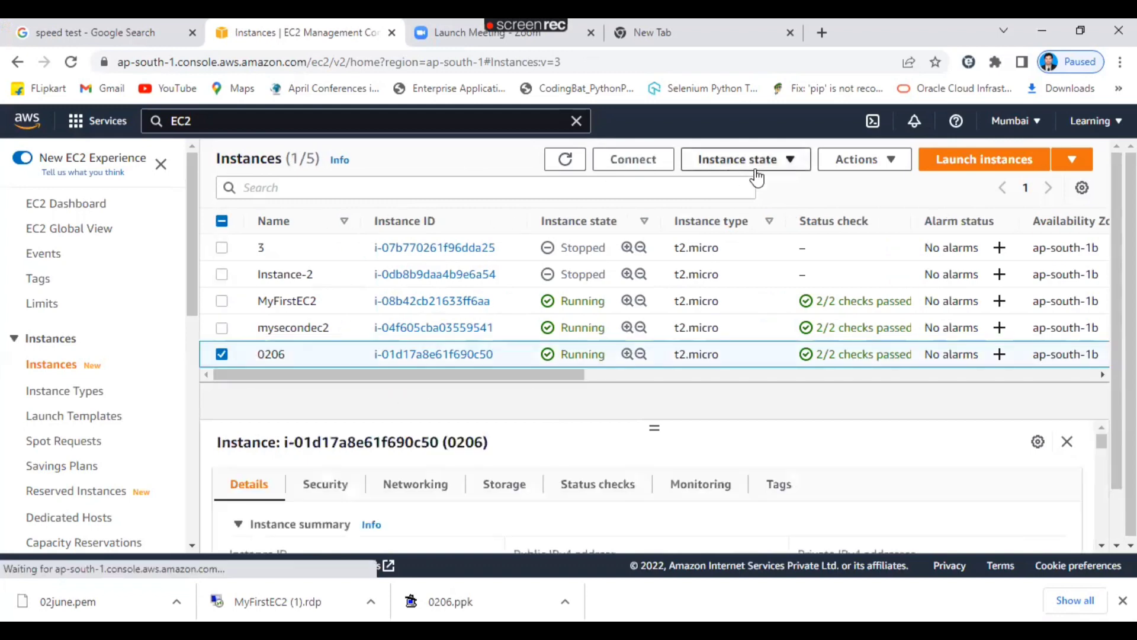
click(792, 165)
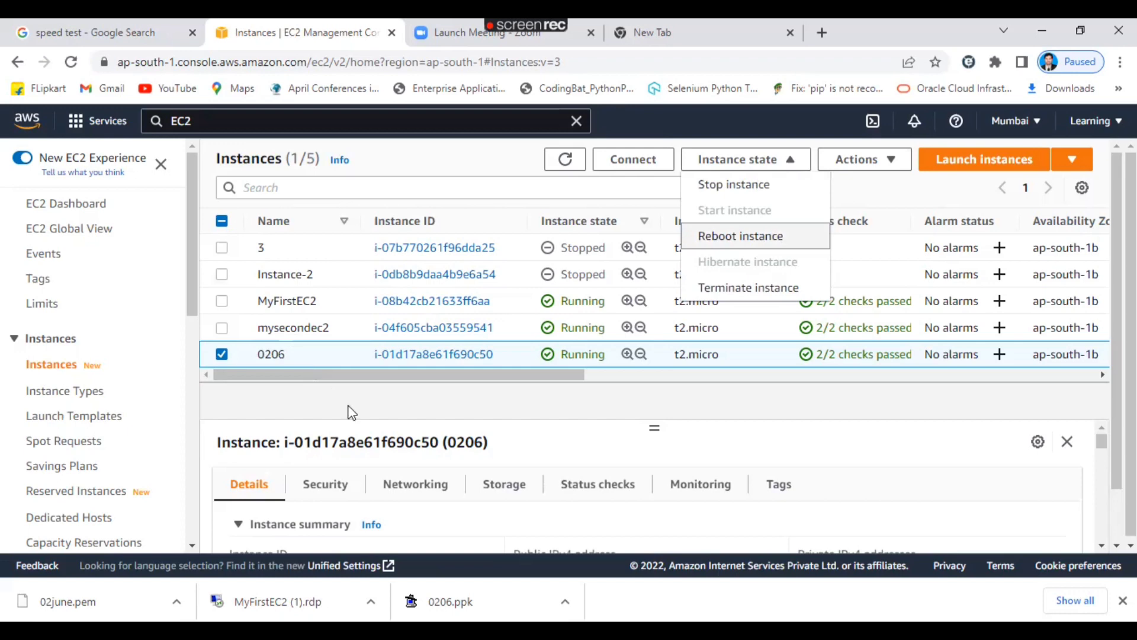
Examine the public DNS, IP address and security group columns of instance 0206 in the Instances list.
drag(349, 378, 659, 399)
click(326, 378)
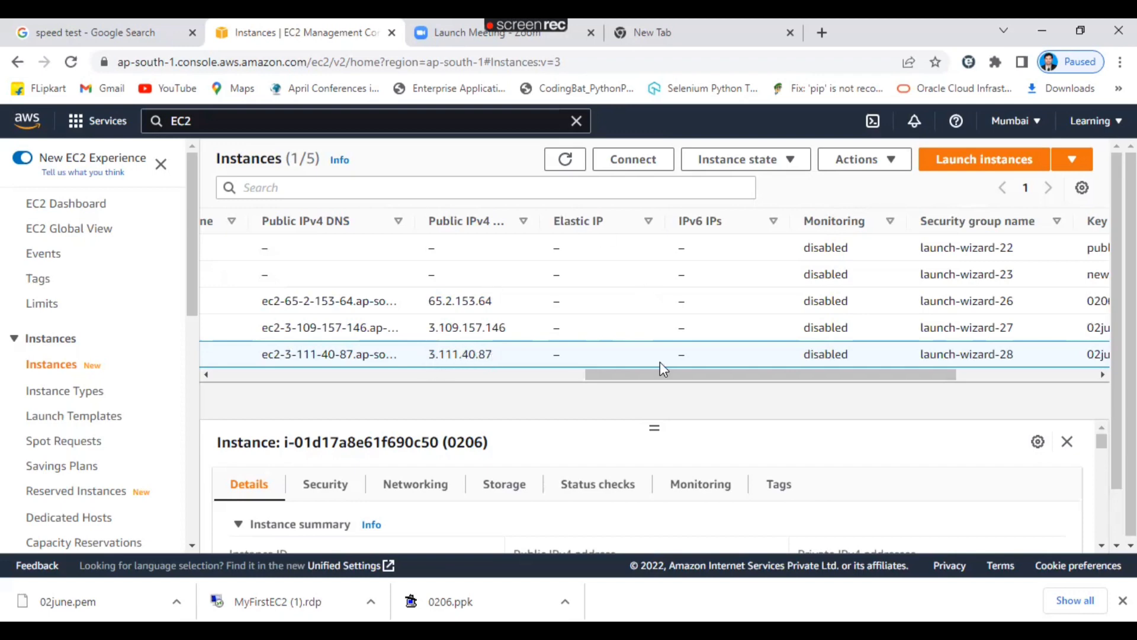
drag(638, 380, 200, 386)
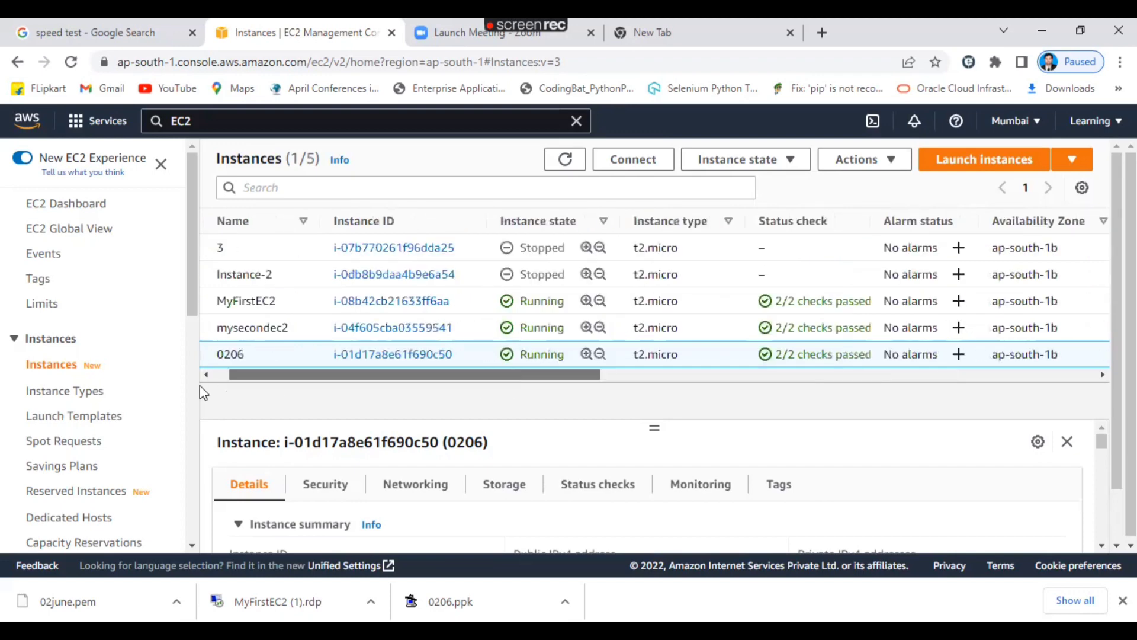
drag(253, 354, 234, 356)
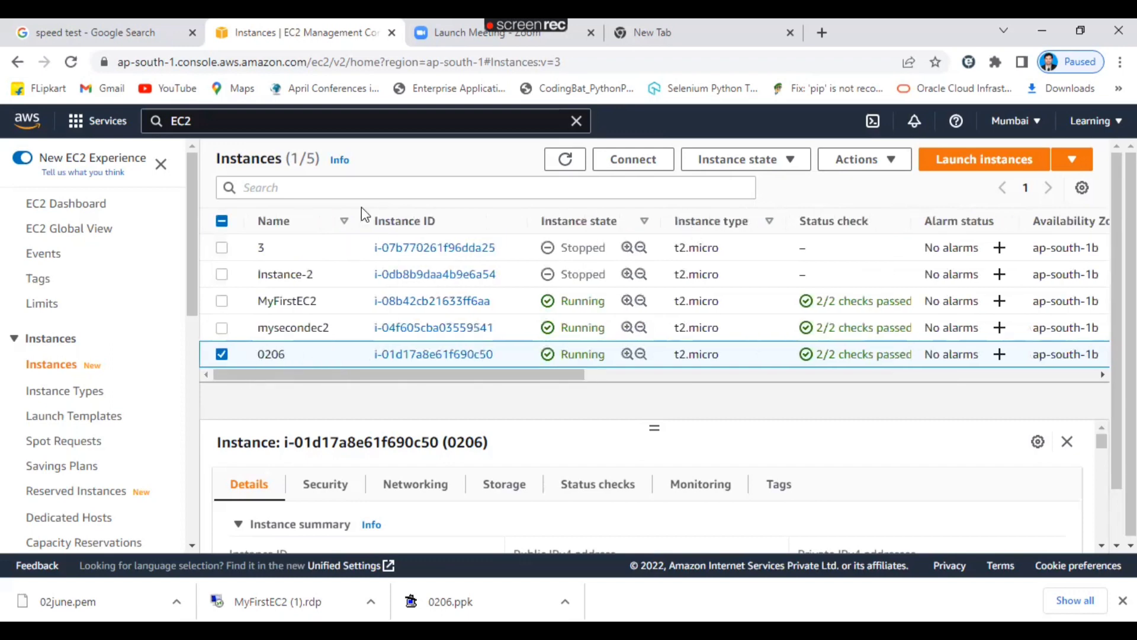
Terminate the running instance 0206 and confirm the termination.
click(792, 161)
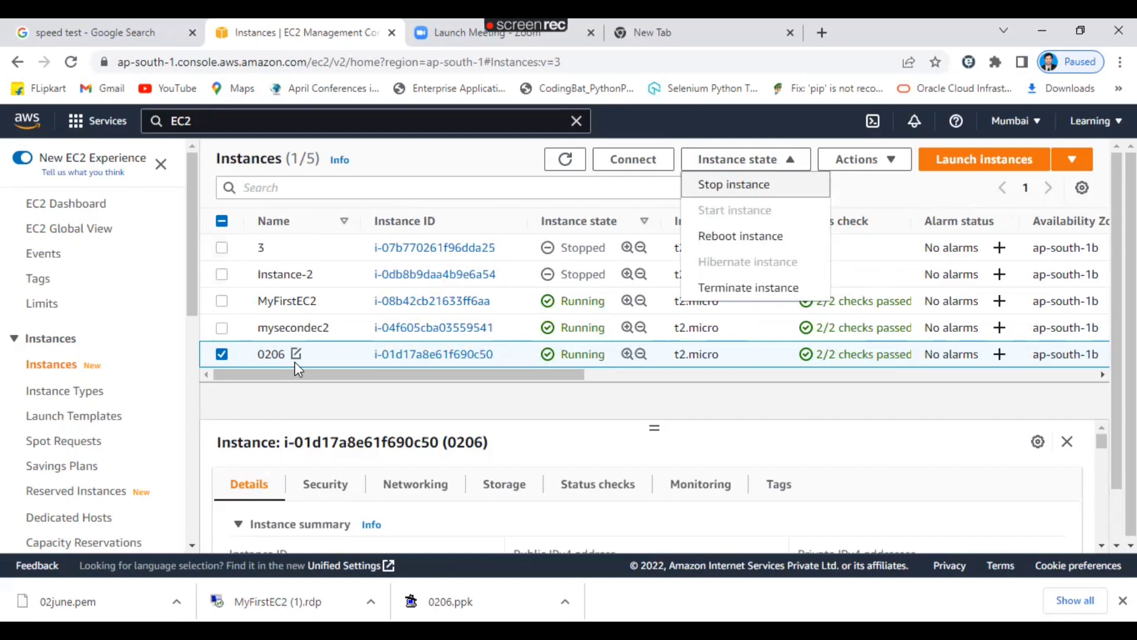
click(717, 289)
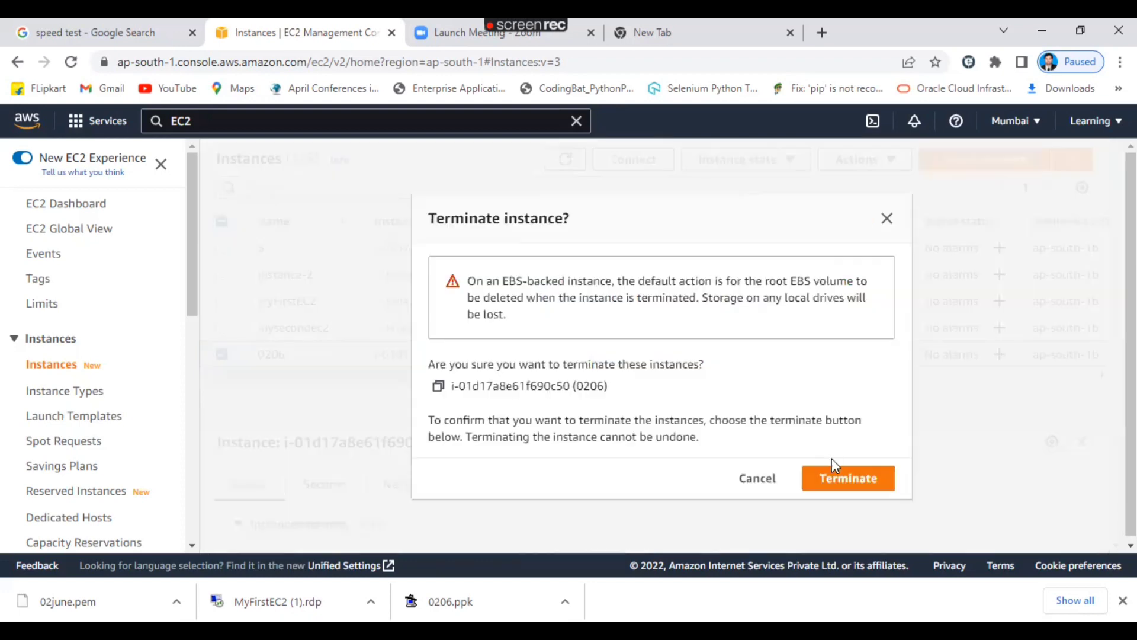
click(839, 474)
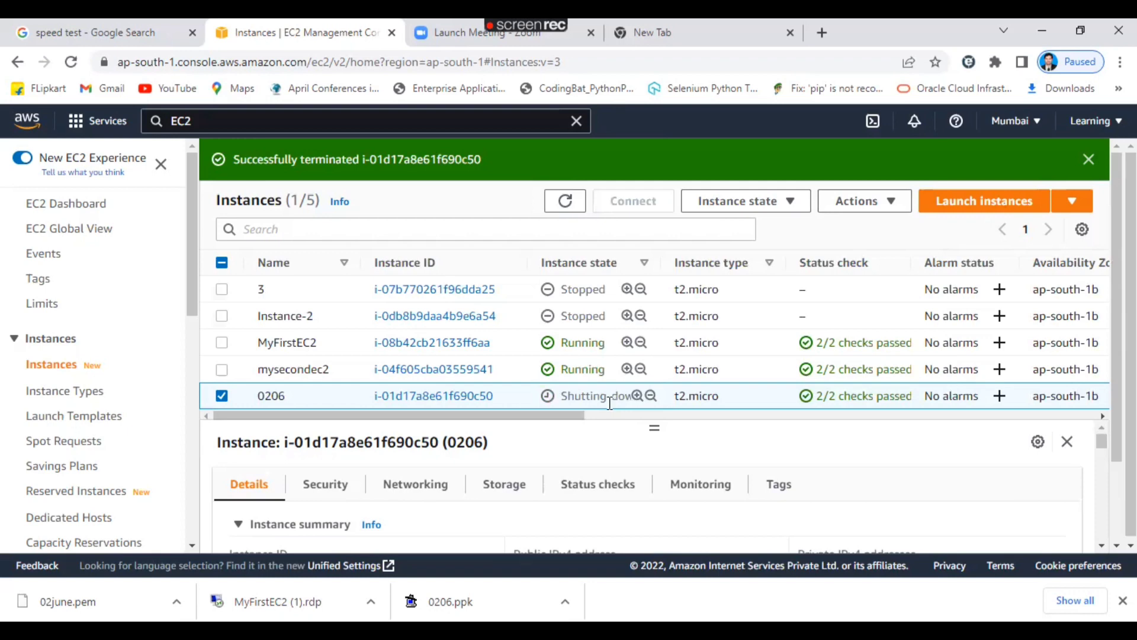
Add mysecondec2 and MyFirstEC2 to the selection with 0206 and terminate the selected instances together.
click(220, 371)
click(222, 344)
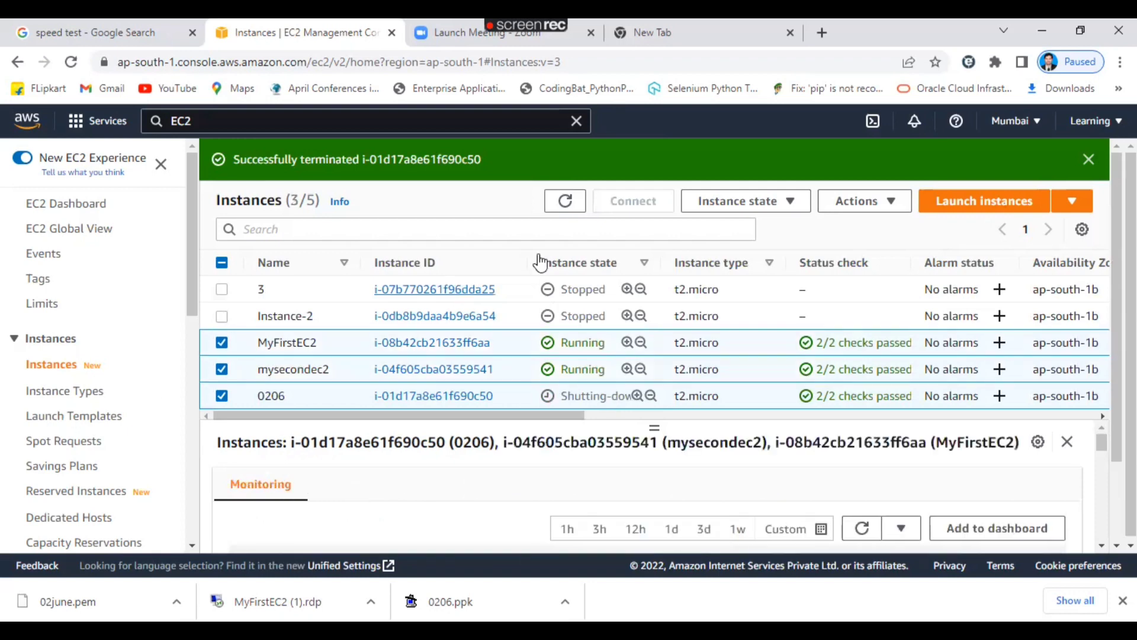
click(764, 203)
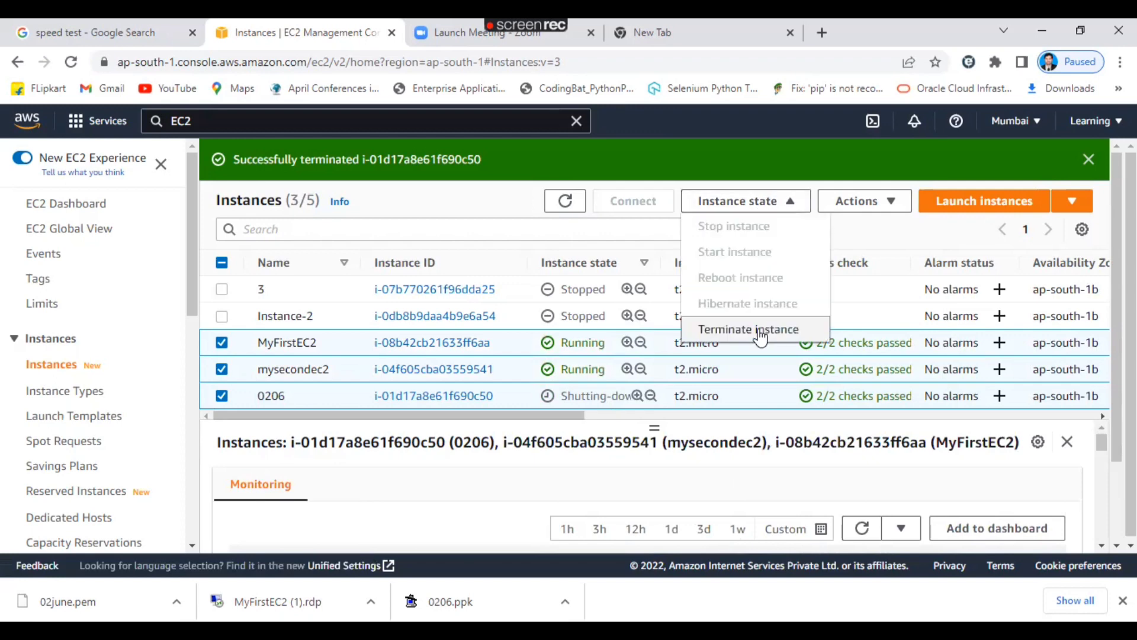
click(762, 331)
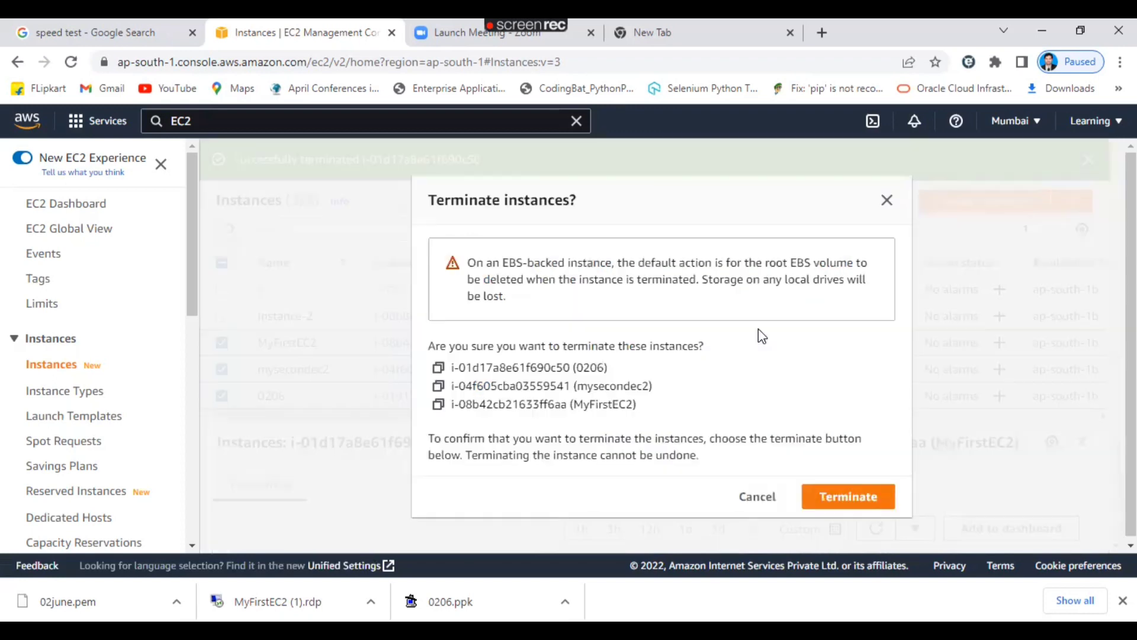
click(840, 494)
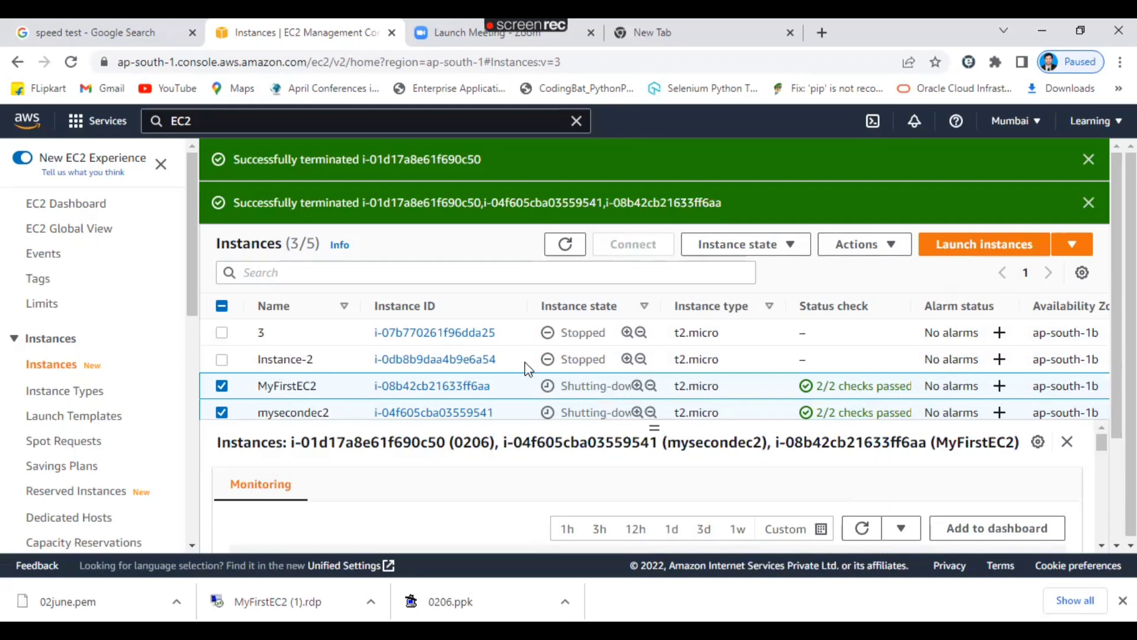
Clear the selection of all instances, select only the stopped Instance-2 and terminate it.
click(222, 361)
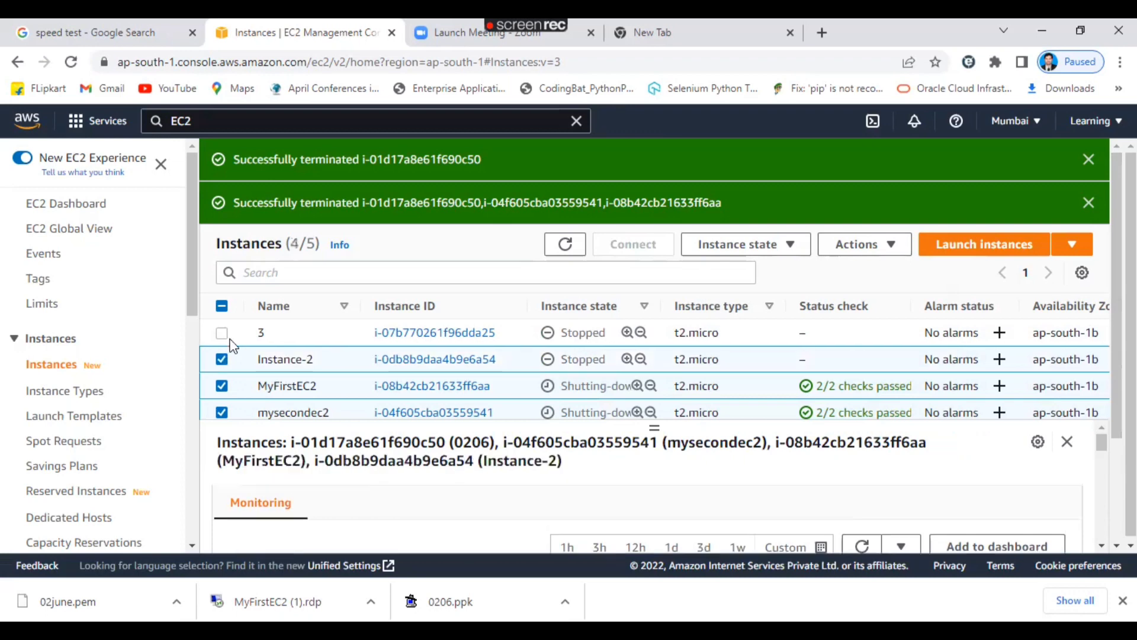
click(223, 309)
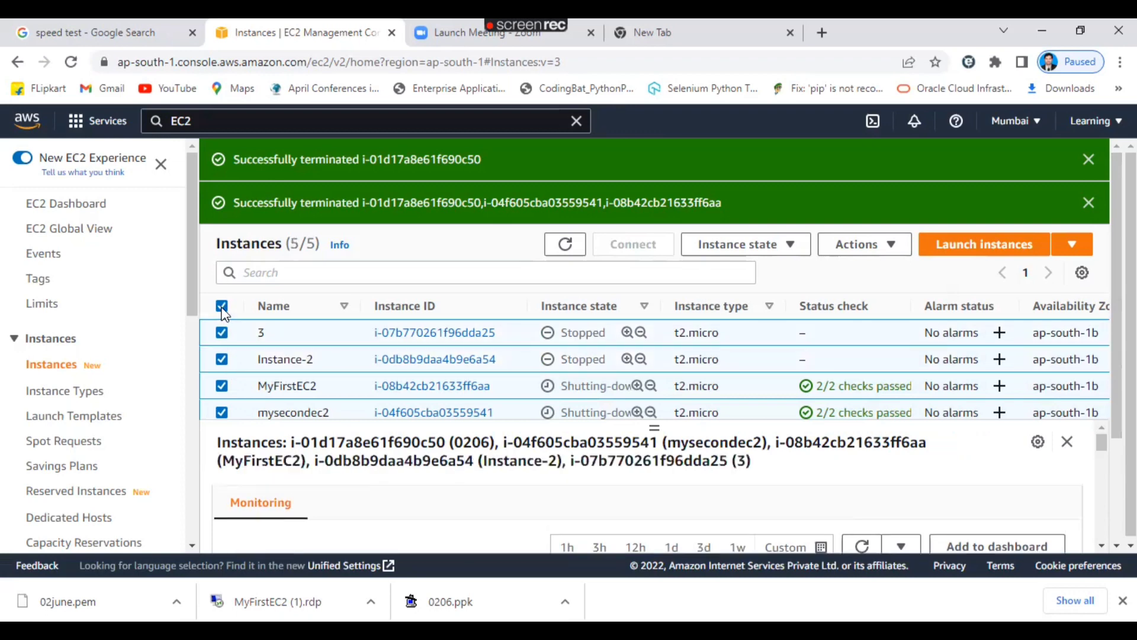
click(222, 307)
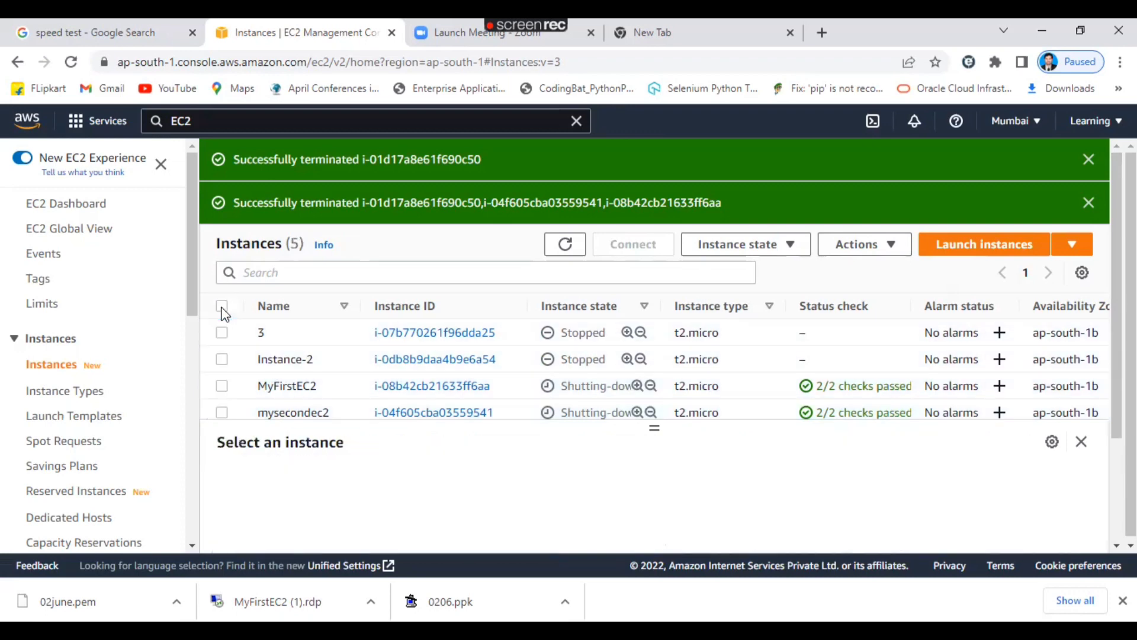
click(222, 361)
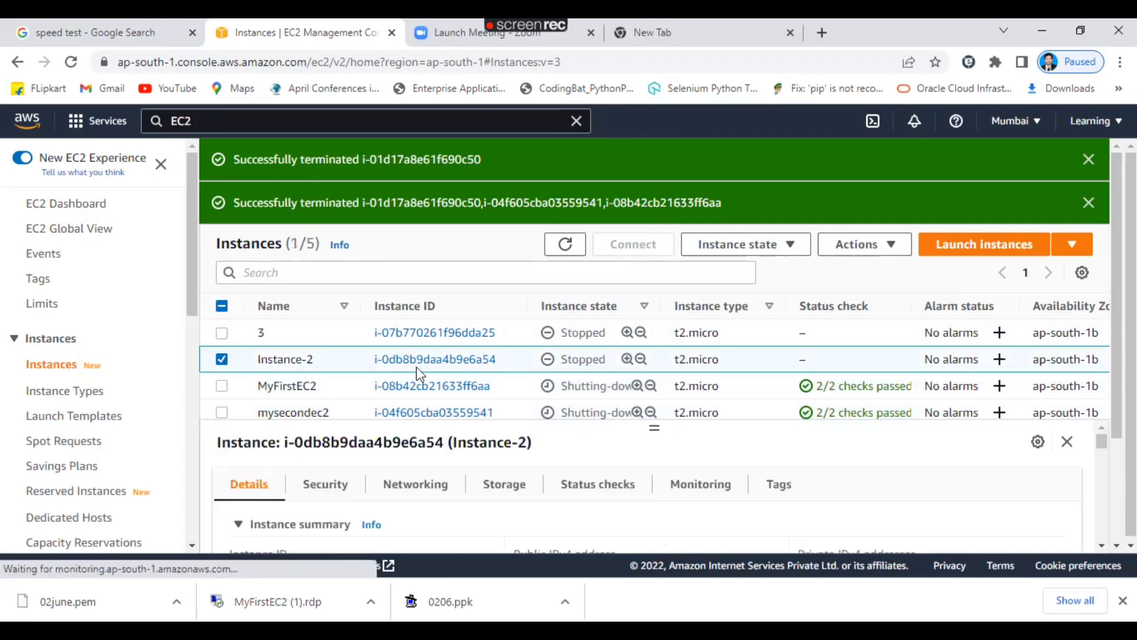
click(791, 245)
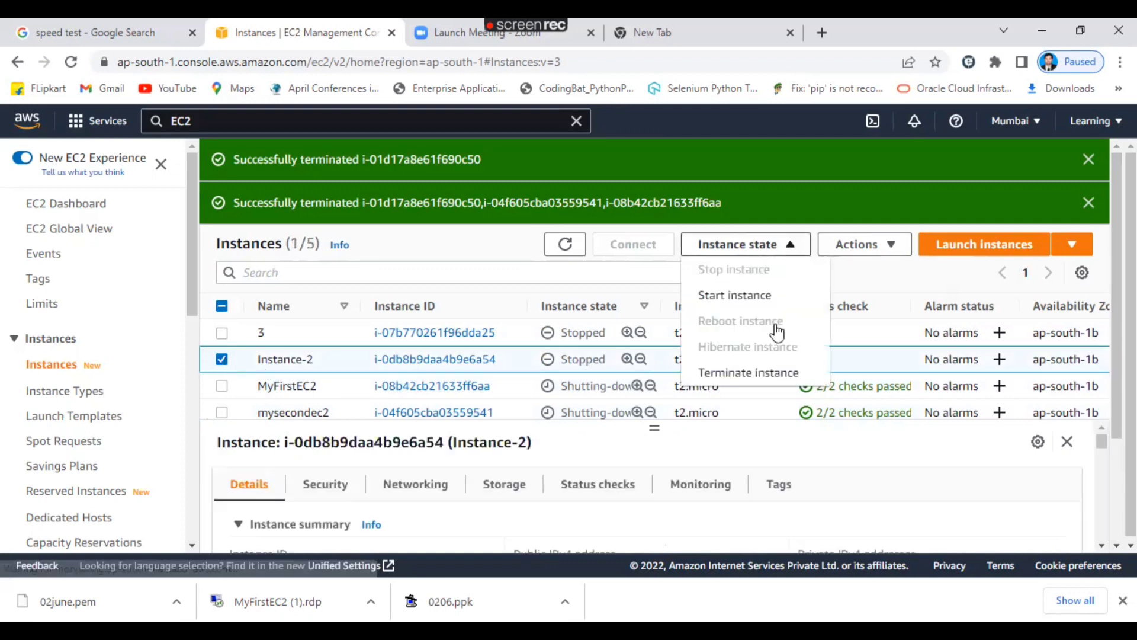
click(785, 376)
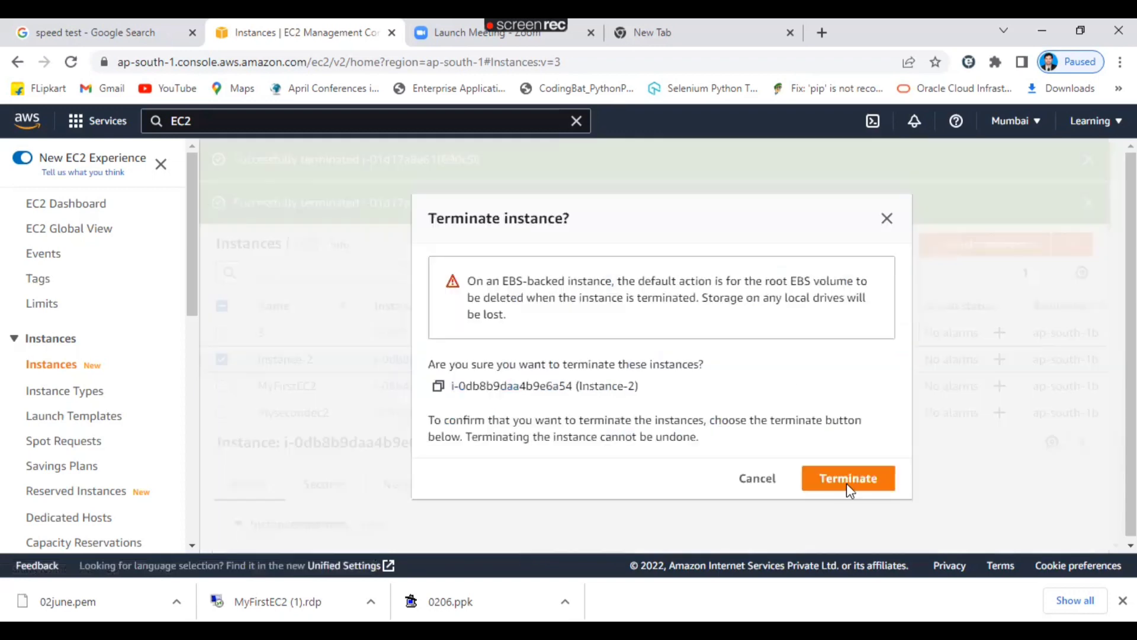
click(847, 483)
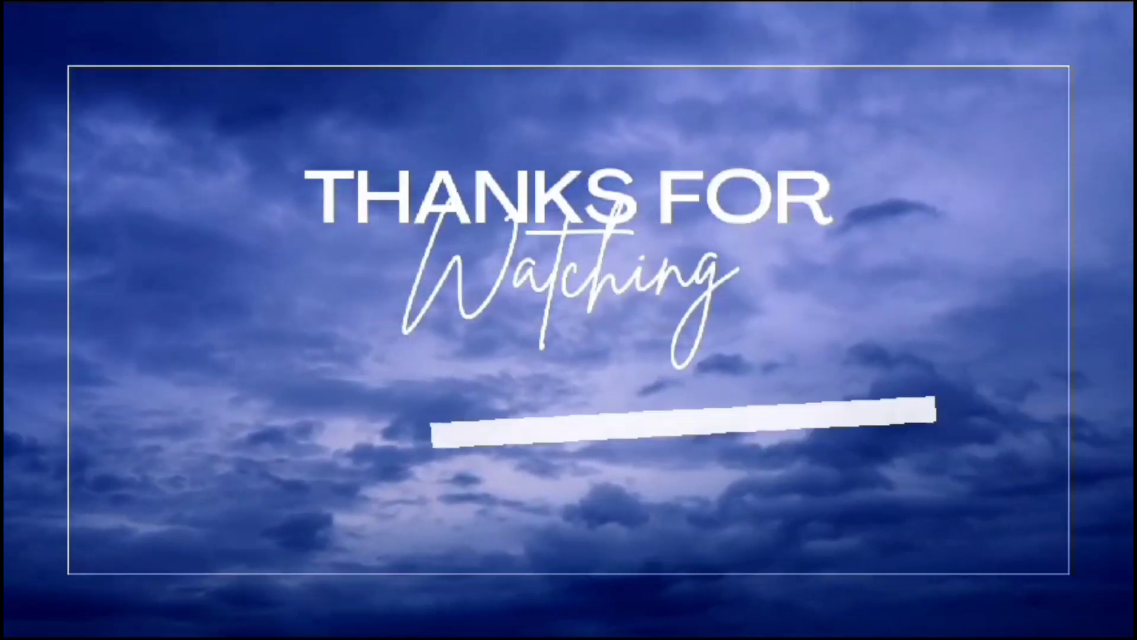